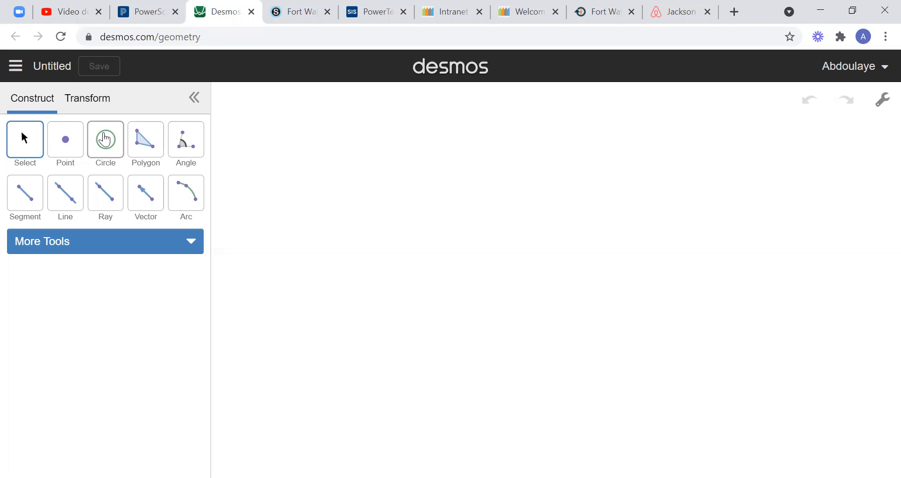
Draw a circle from a centre point and a radius point at its lower right.
left_click(105, 140)
left_click(321, 176)
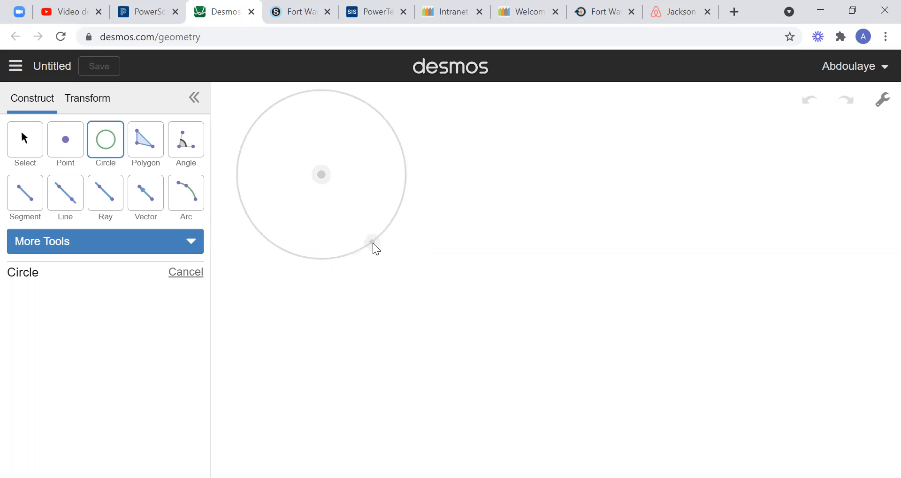
left_click(372, 243)
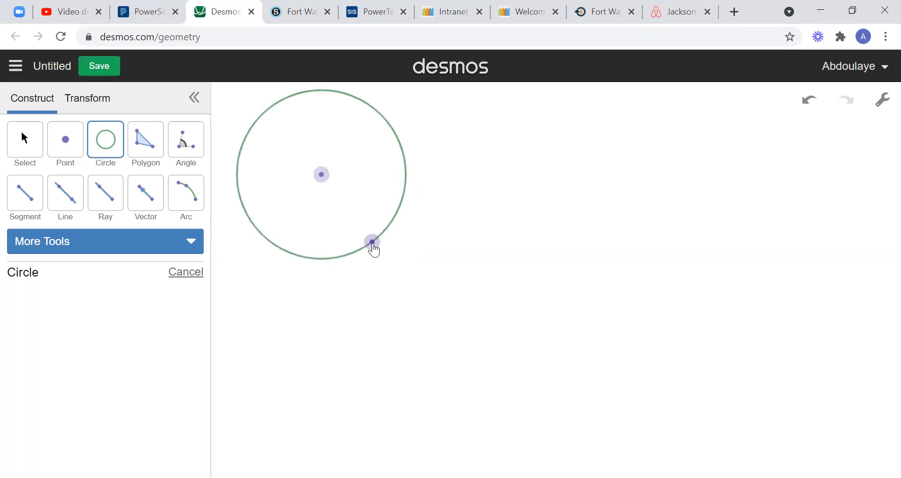
Inscribe a triangle in the circle, using the existing radius point and two new points on the circle as vertices.
left_click(143, 141)
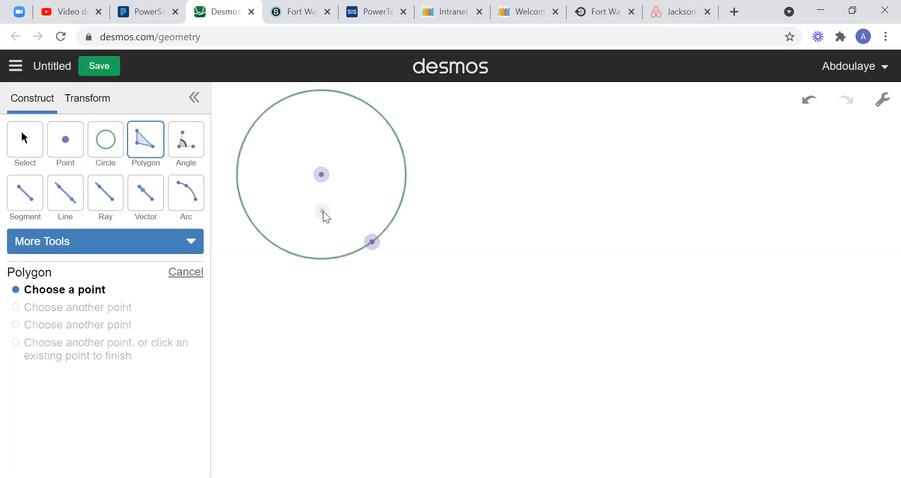
left_click(372, 242)
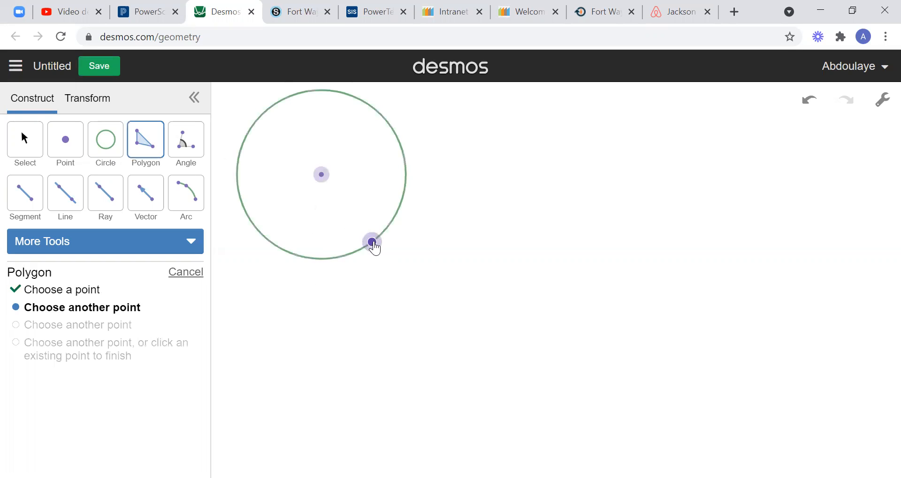
left_click(383, 117)
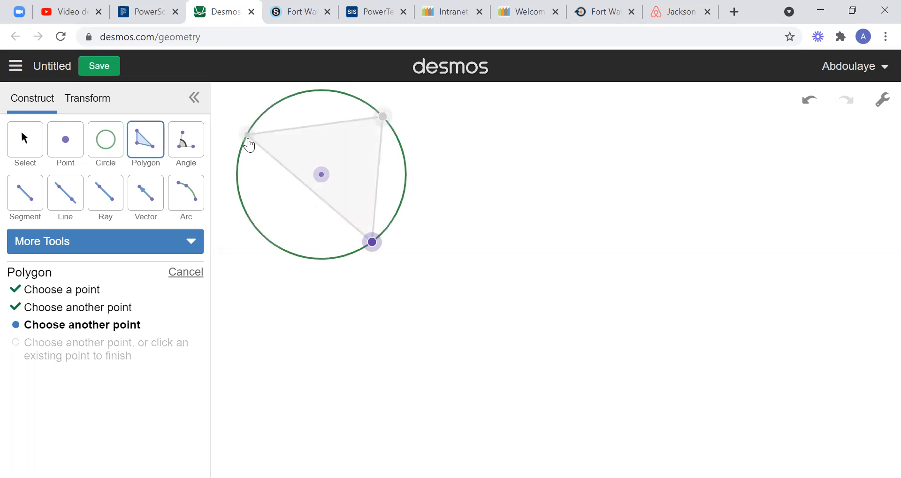
left_click(239, 161)
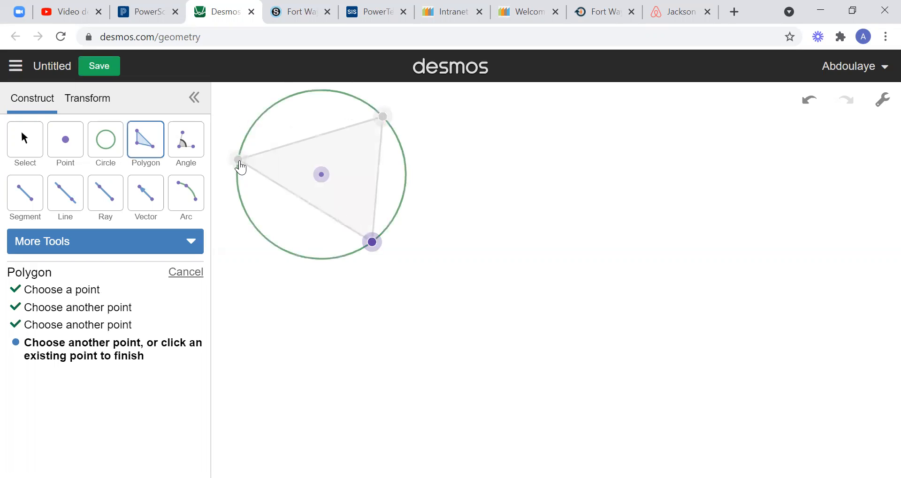
left_click(239, 160)
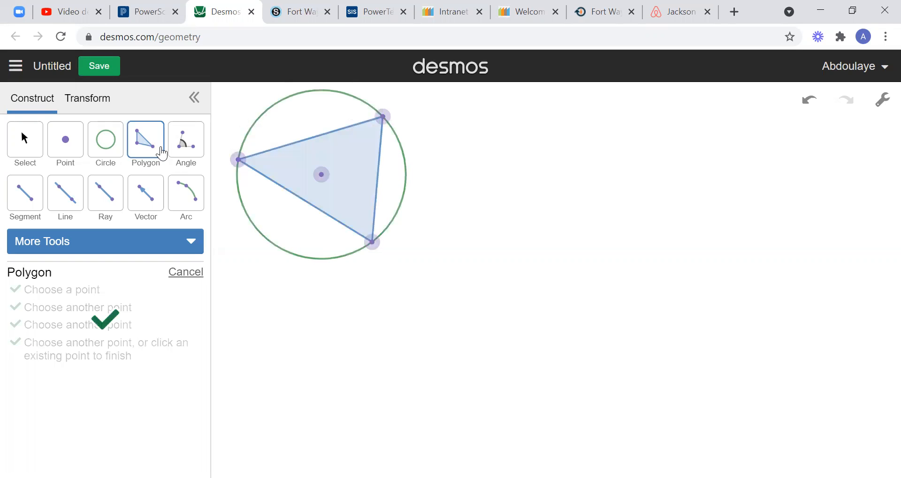
Mark and measure all three interior angles of the inscribed triangle.
left_click(180, 148)
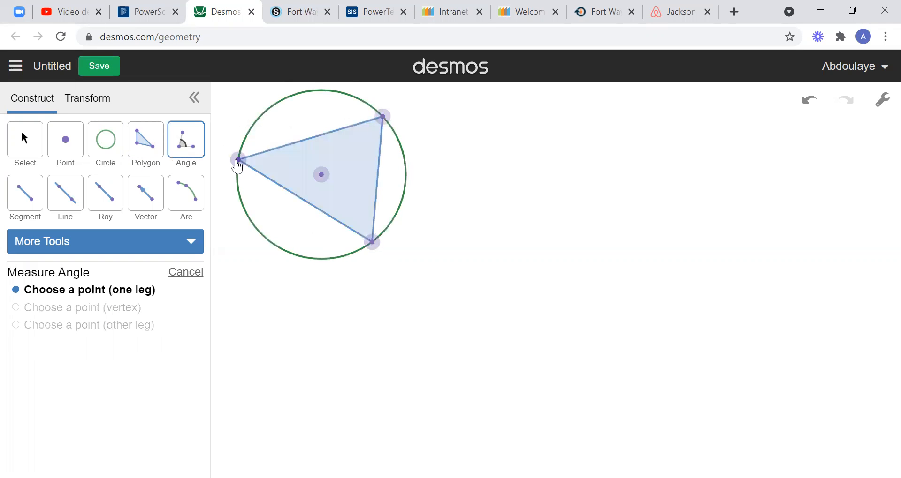
left_click(237, 160)
left_click(383, 117)
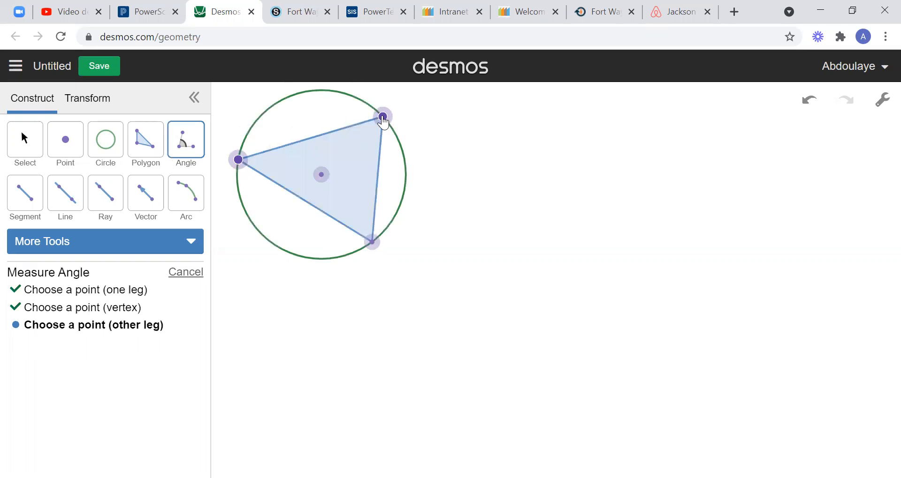
left_click(374, 244)
left_click(374, 243)
left_click(239, 160)
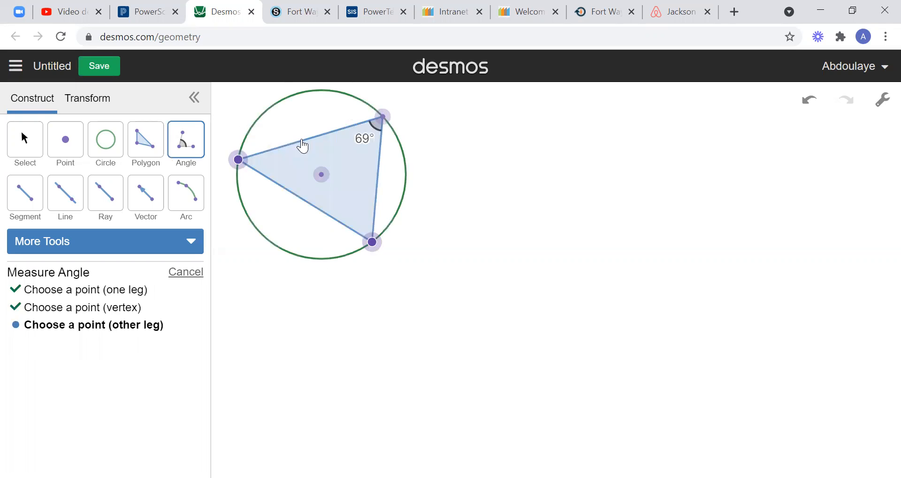
left_click(383, 119)
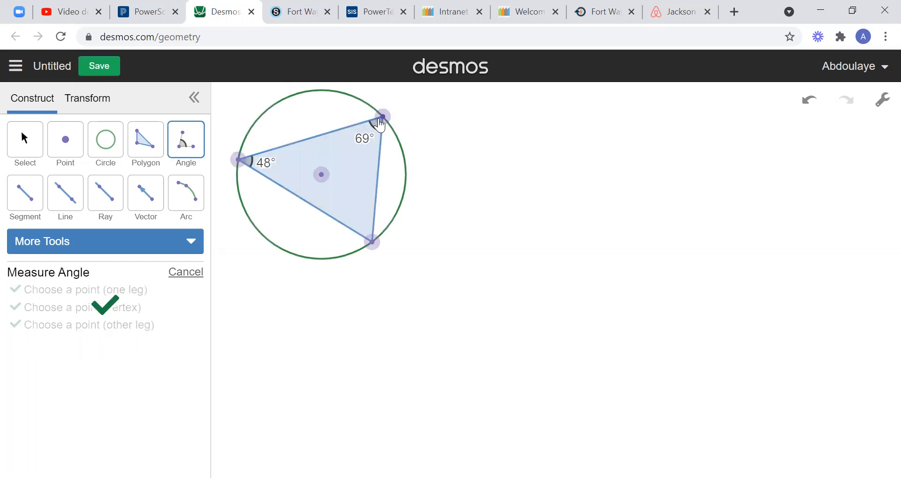
left_click(382, 119)
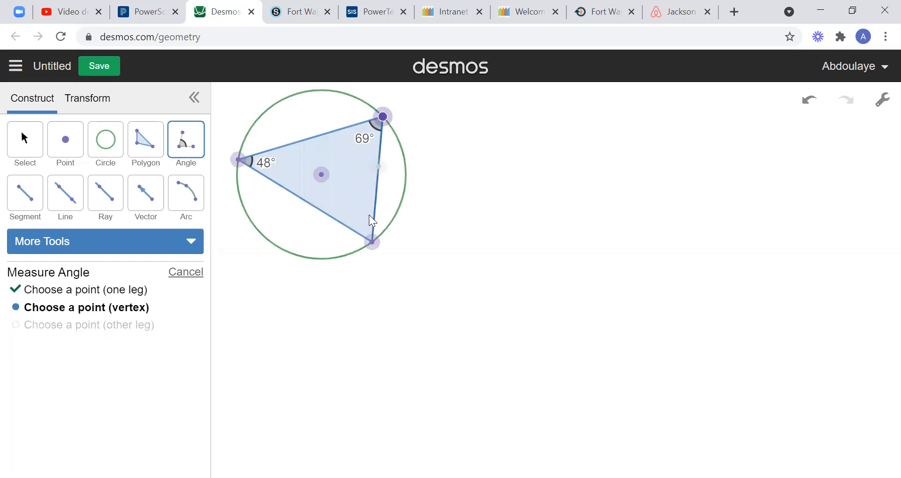
left_click(372, 243)
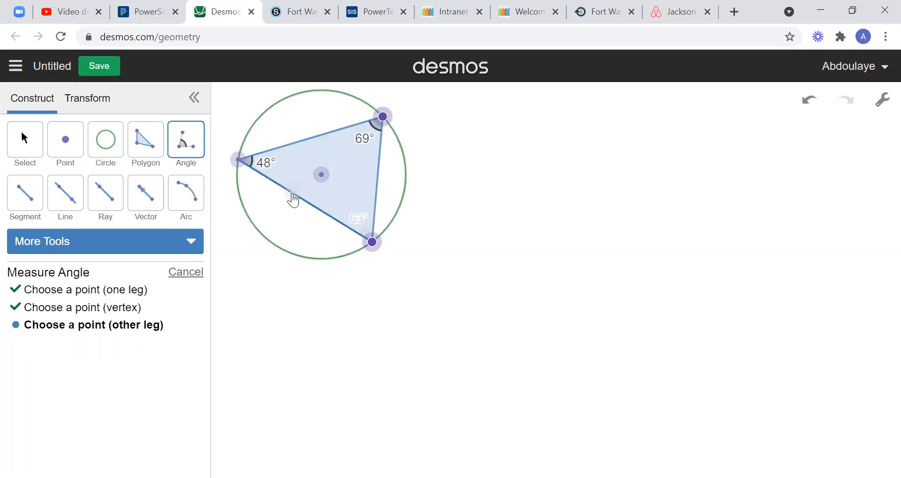
left_click(238, 162)
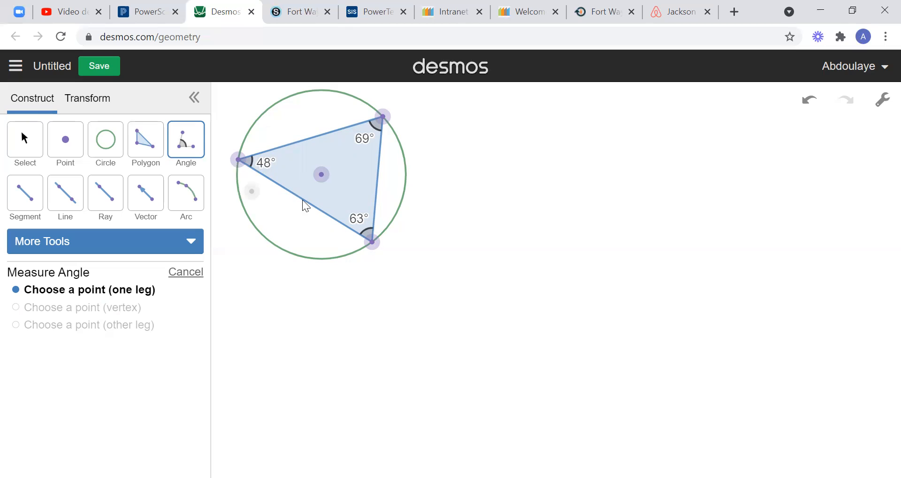
Draw a segment from the circle's centre to the triangle's lower-right vertex and colour it orange.
left_click(24, 193)
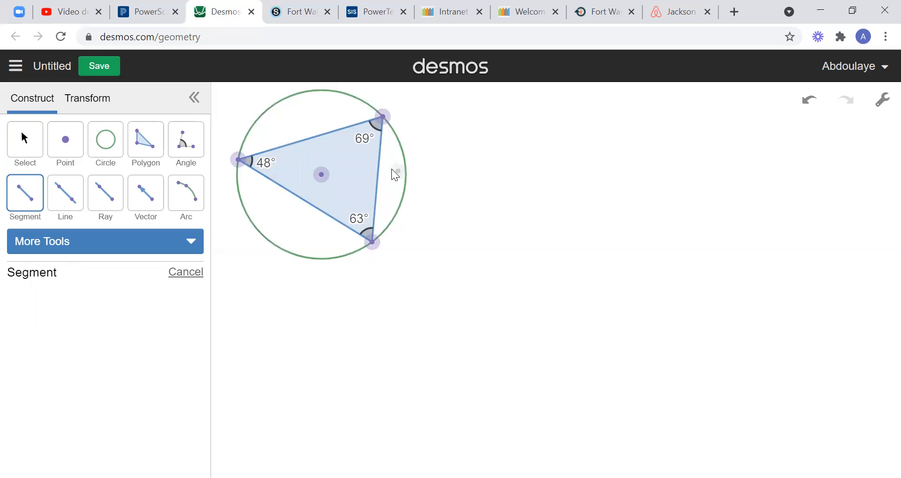
left_click(322, 176)
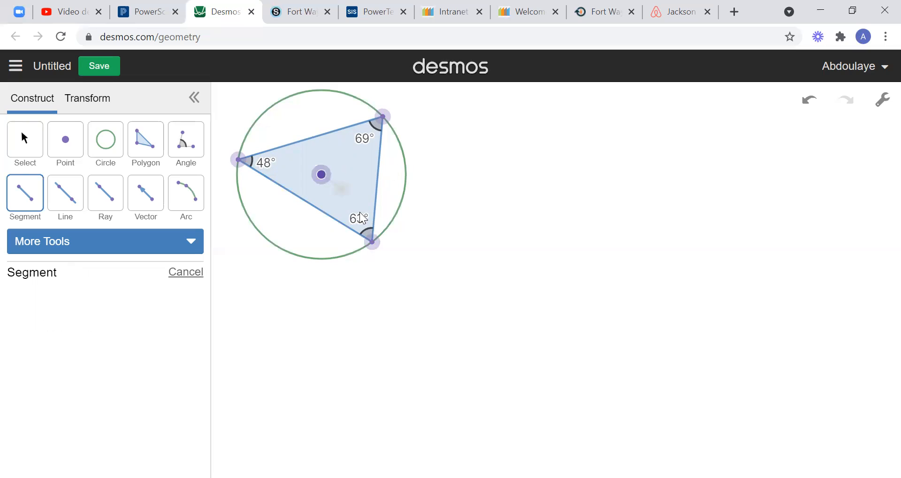
left_click(373, 244)
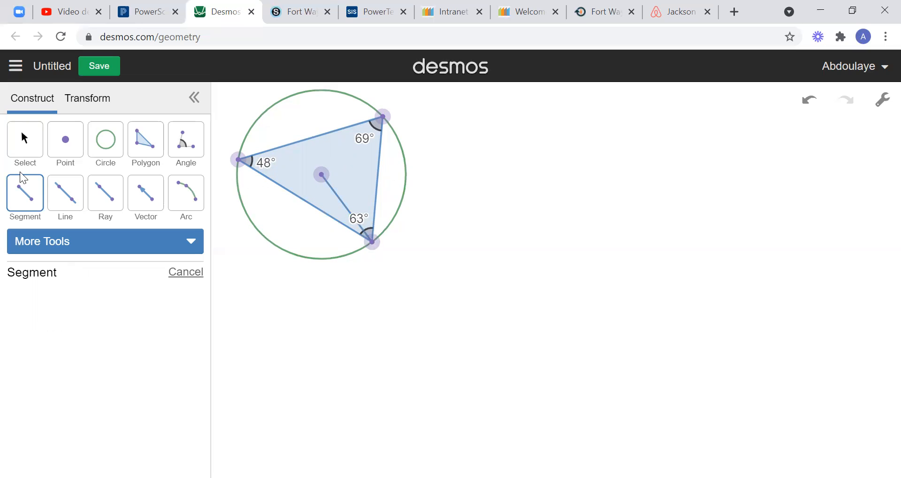
left_click(24, 141)
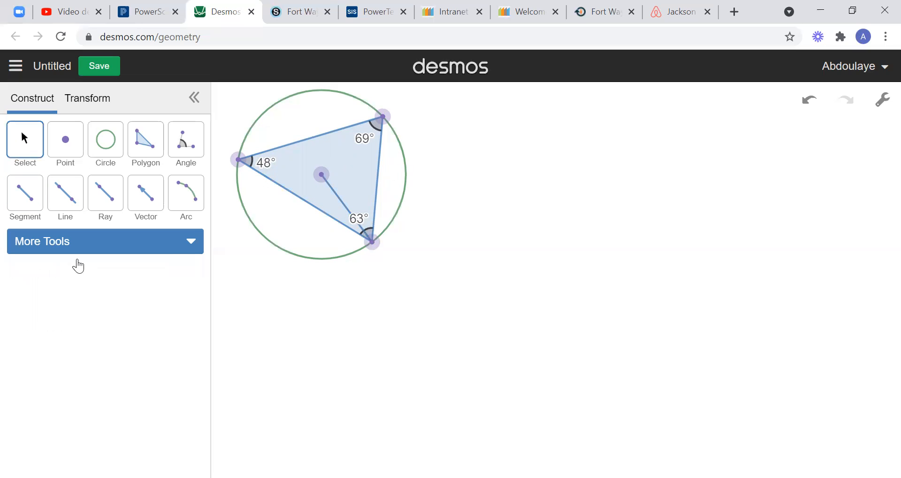
left_click(336, 198)
left_click(106, 323)
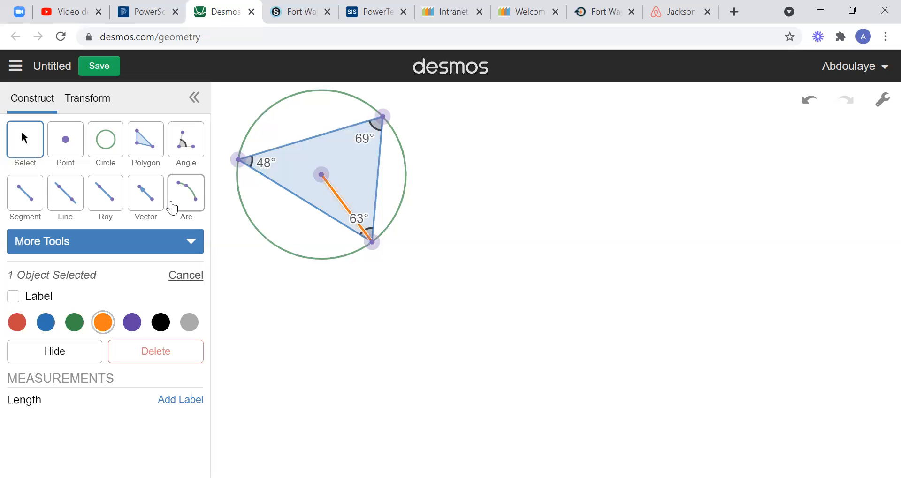
Draw a segment from the circle's centre to the triangle's upper-right vertex.
left_click(29, 200)
left_click(321, 176)
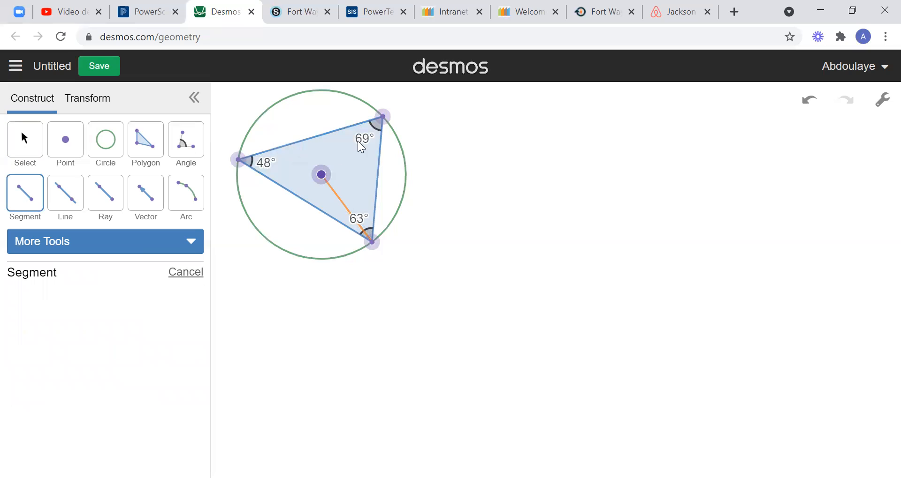
left_click(382, 120)
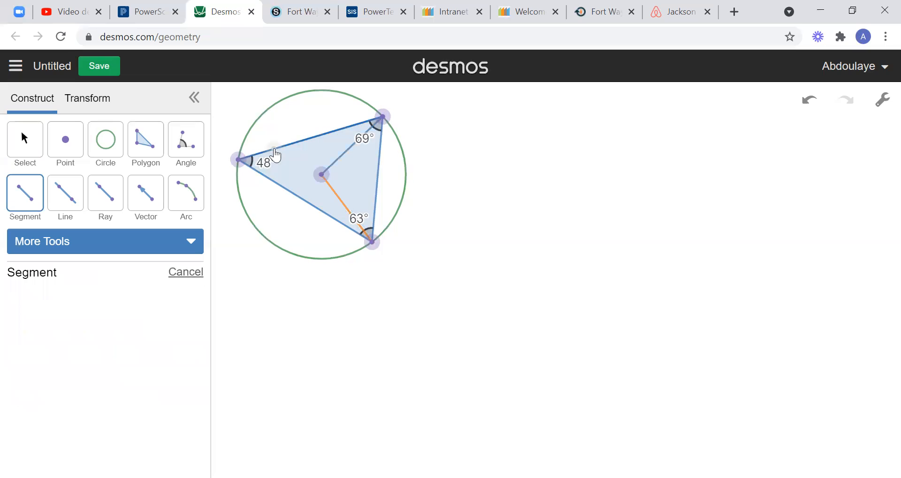
Mark and measure the central angle between the two radius segments.
left_click(186, 140)
left_click(383, 118)
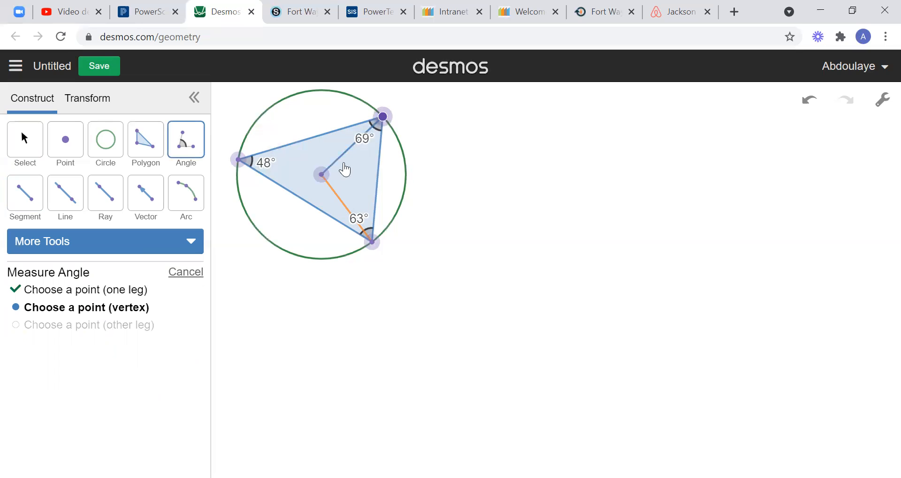
left_click(321, 175)
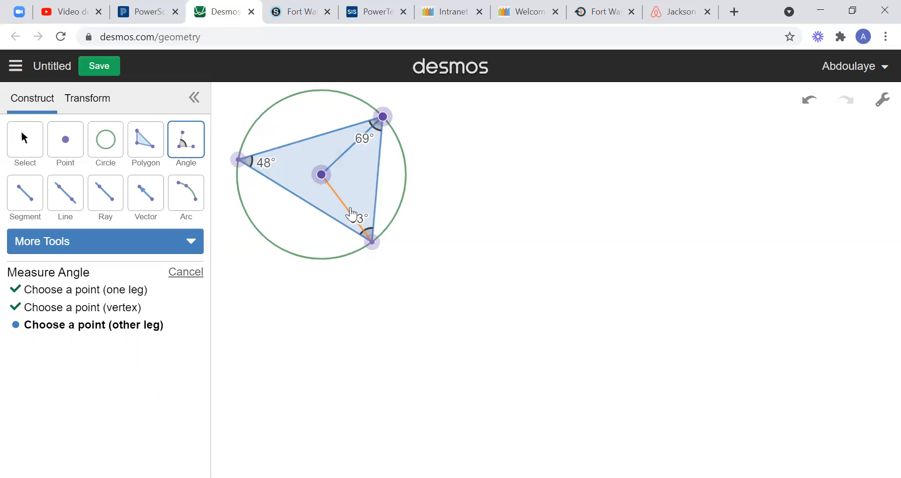
left_click(371, 242)
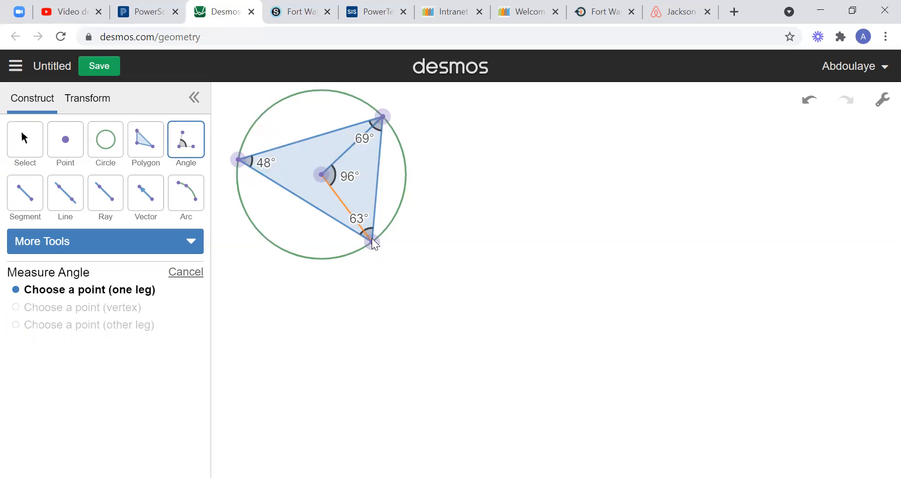
Colour the radius segment to the upper-right vertex orange.
left_click(21, 132)
left_click(341, 164)
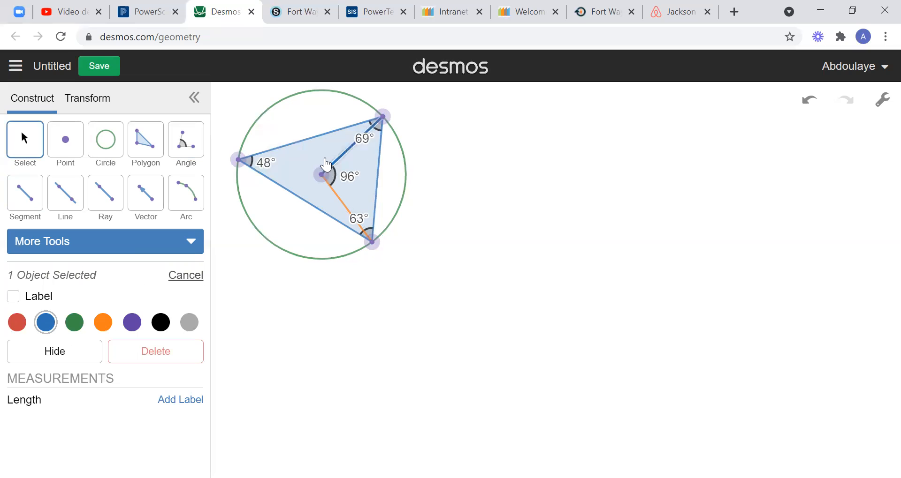
left_click(103, 324)
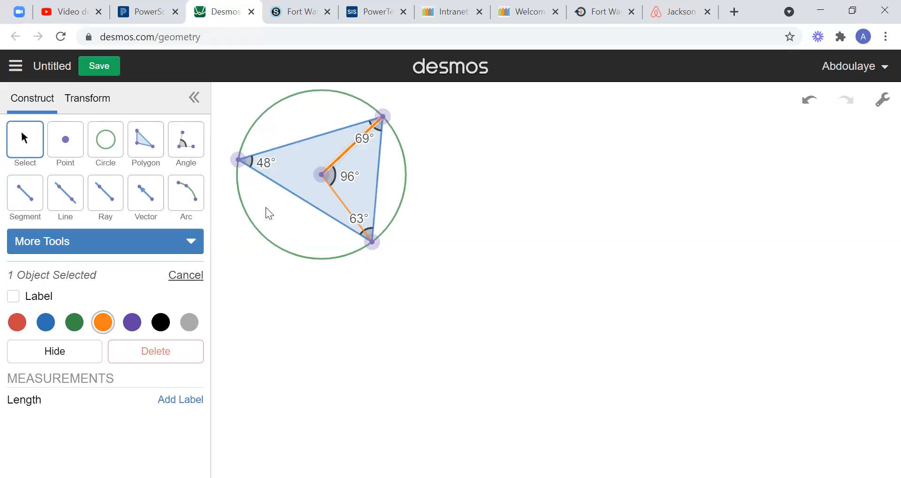
Label the circle's centre point "central angle".
left_click(321, 174)
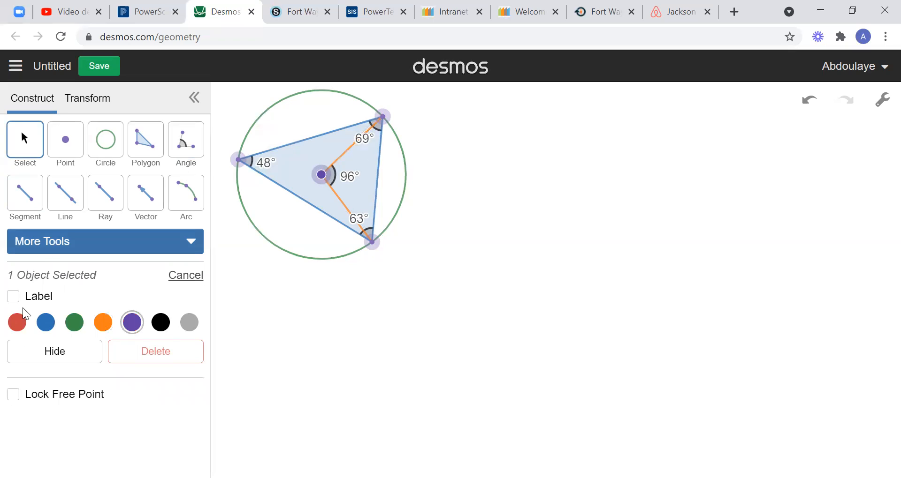
left_click(13, 296)
left_click(75, 297)
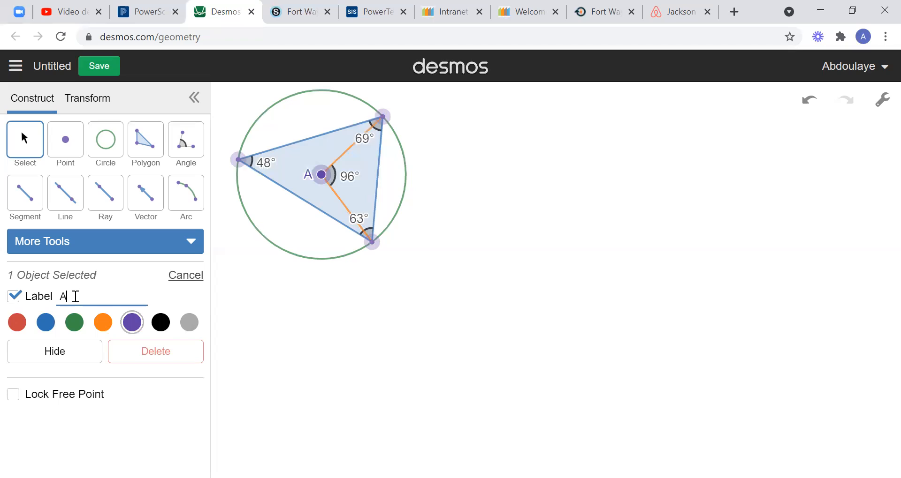
key("BackSpace")
type("central angl")
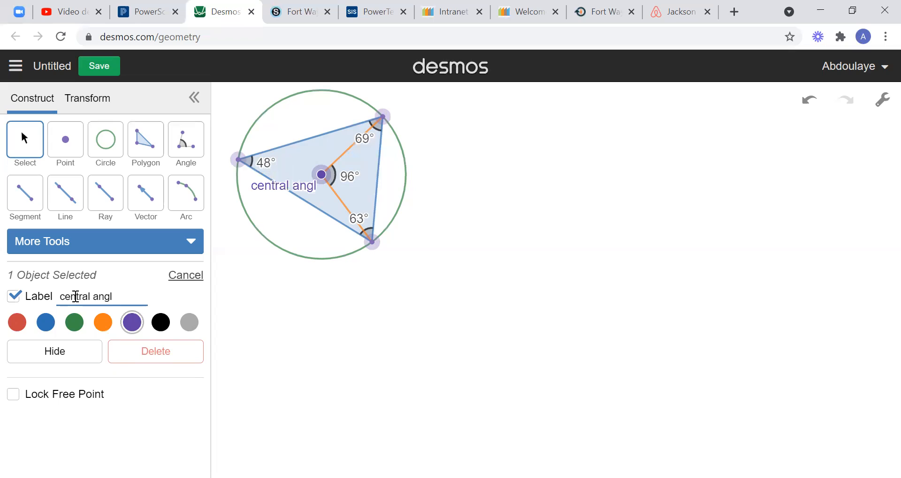
type("e")
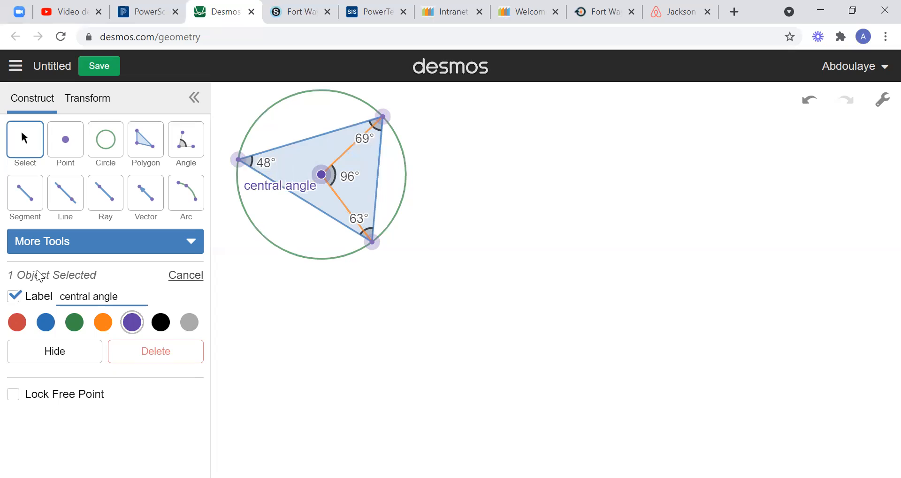
Label the triangle's left vertex "inscribed angle", and select the side opposite that vertex.
left_click(239, 162)
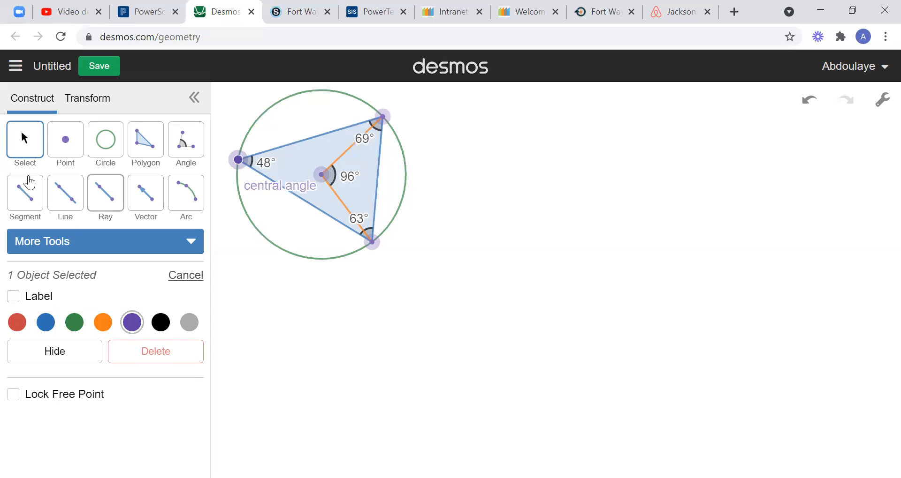
left_click(15, 299)
left_click(80, 297)
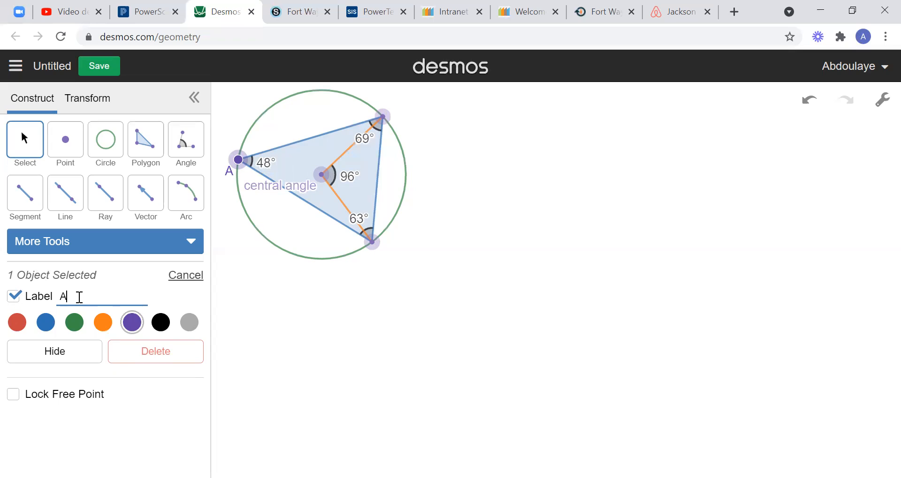
key("BackSpace")
type("inscribed a")
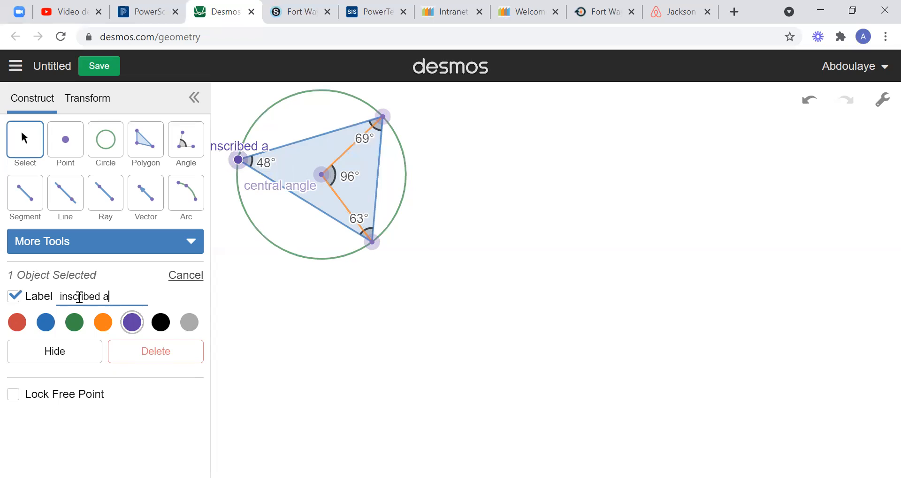
type("ngle")
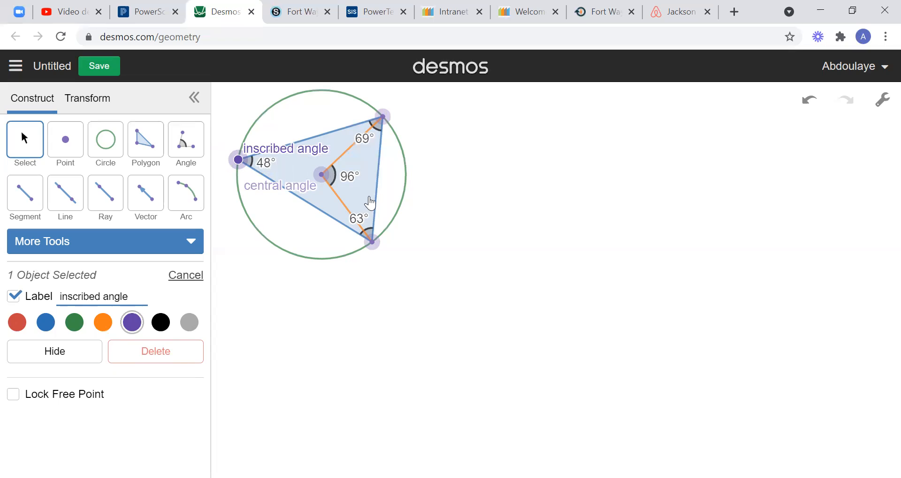
left_click(380, 183)
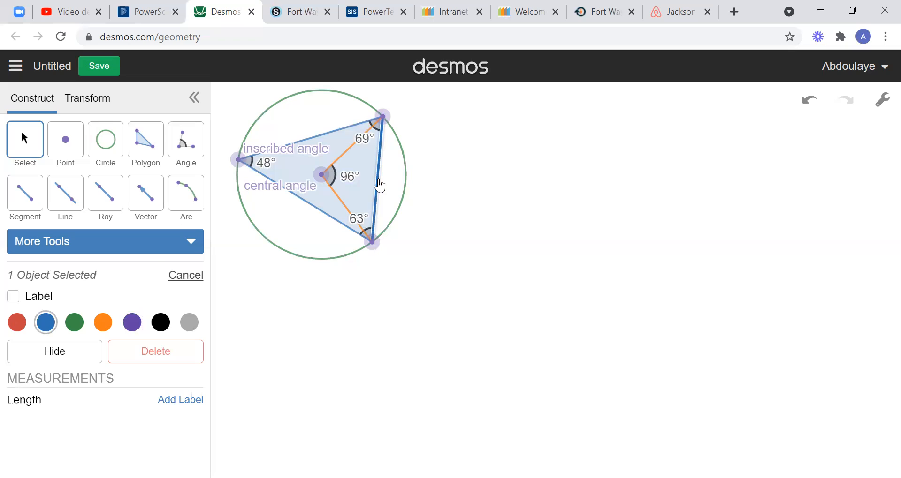
Label the selected triangle side opposite the inscribed angle "arc" in place of its length label.
left_click(13, 300)
left_click(105, 296)
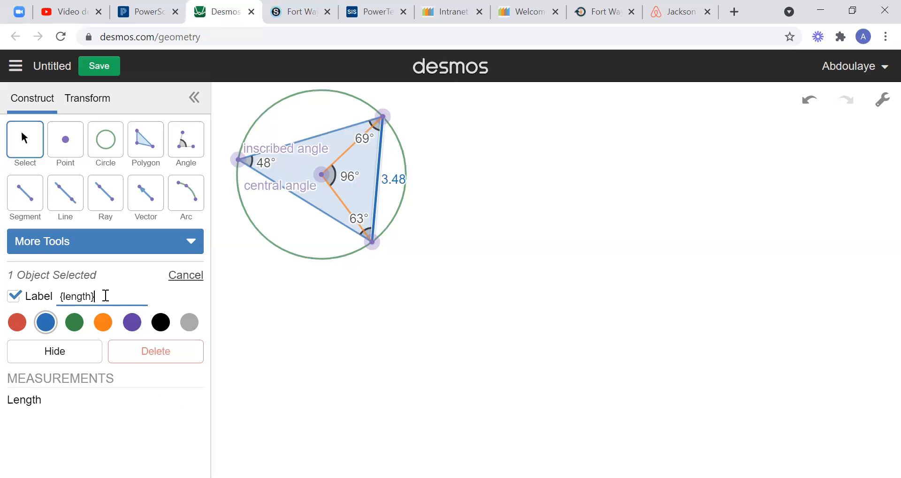
key("BackSpace")
key("BackSpace")
key("BackSpace")
key("BackSpace")
key("BackSpace")
key("BackSpace")
key("BackSpace")
key("BackSpace")
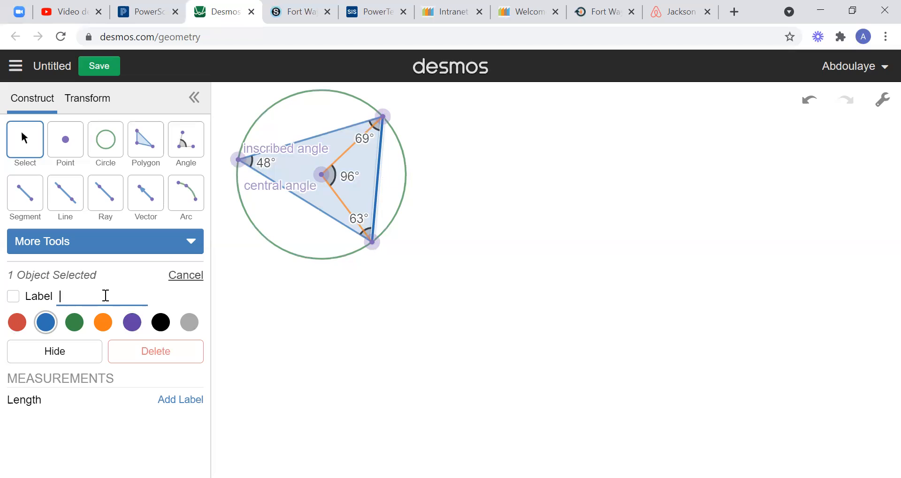
type("arc")
Draw a second circle of similar size to the right of the first circle.
left_click(111, 149)
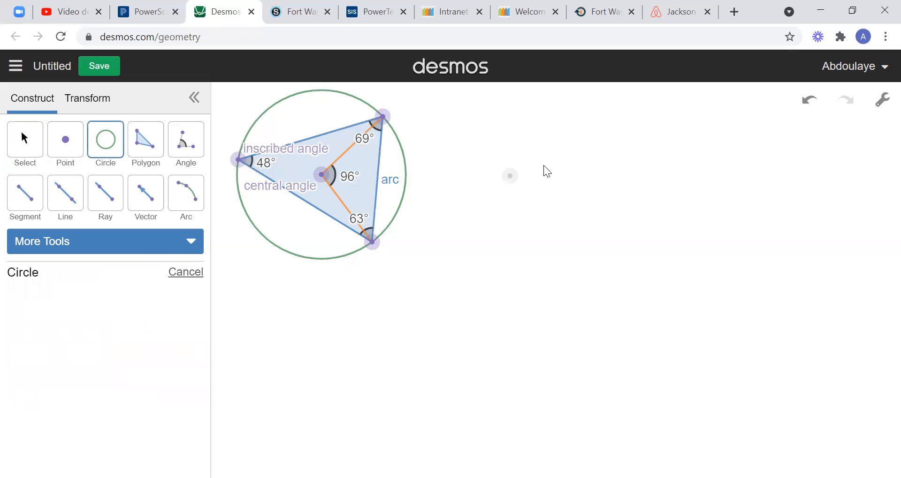
left_click(572, 183)
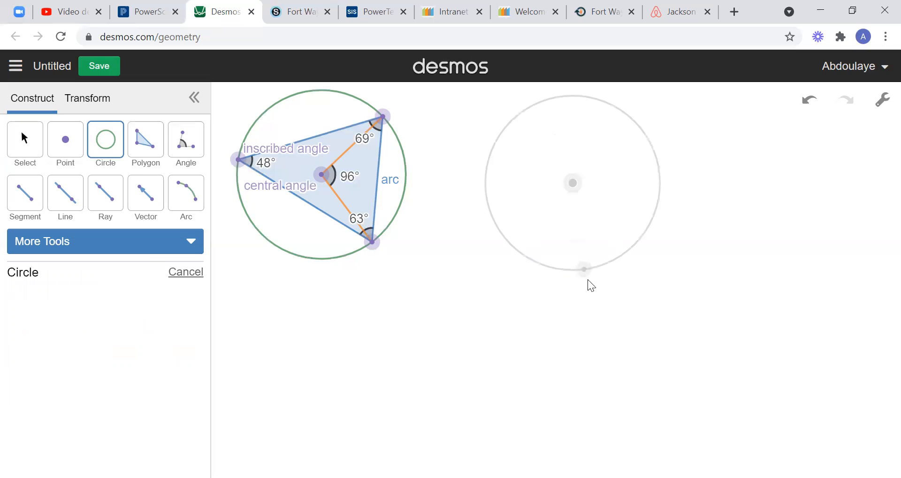
left_click(581, 271)
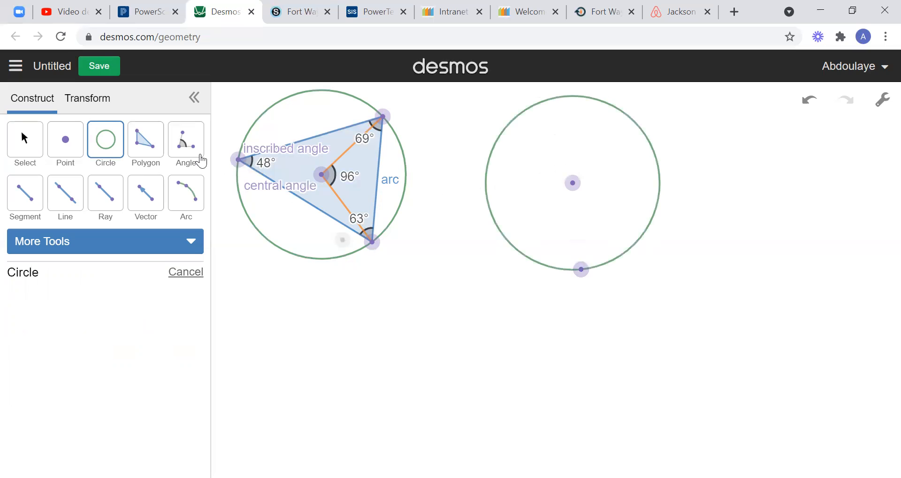
Inscribe a quadrilateral in the second circle, using the circle's lower point as its first vertex.
left_click(151, 154)
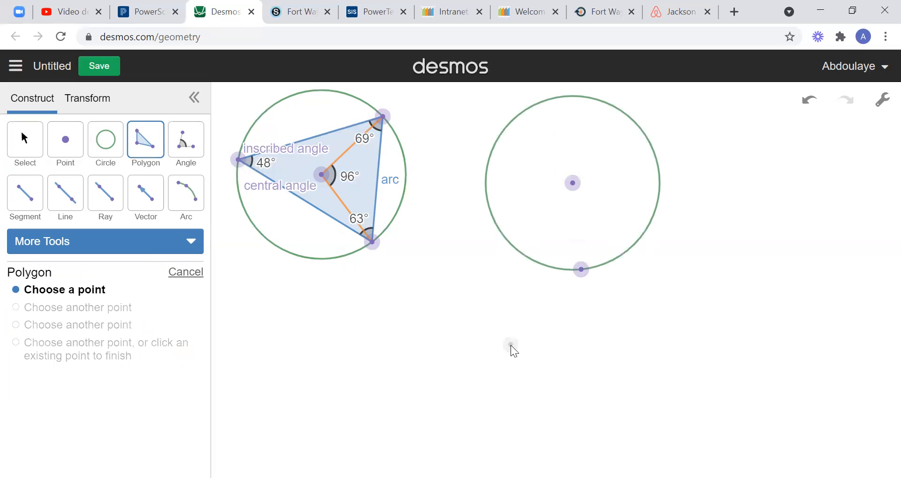
left_click(581, 271)
left_click(487, 197)
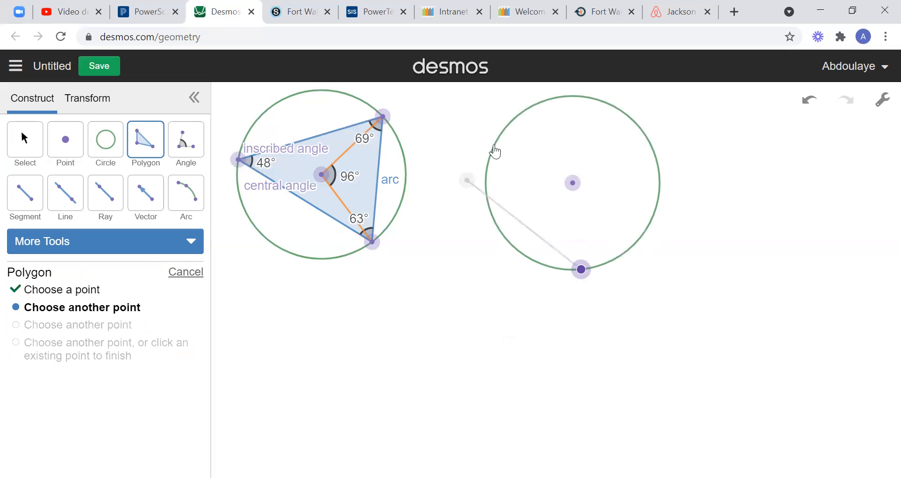
left_click(557, 100)
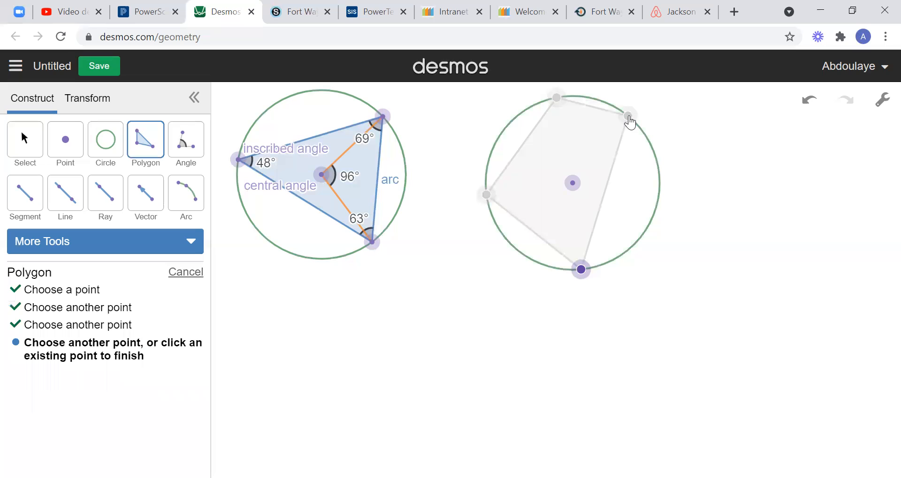
double_click(629, 119)
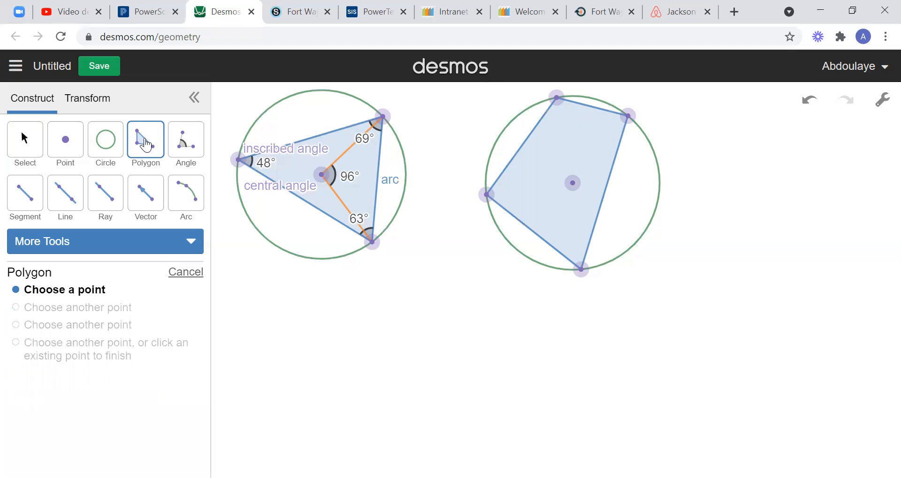
Measure the quadrilateral's interior angles at its bottom vertex and its upper-left vertex.
left_click(187, 140)
left_click(488, 194)
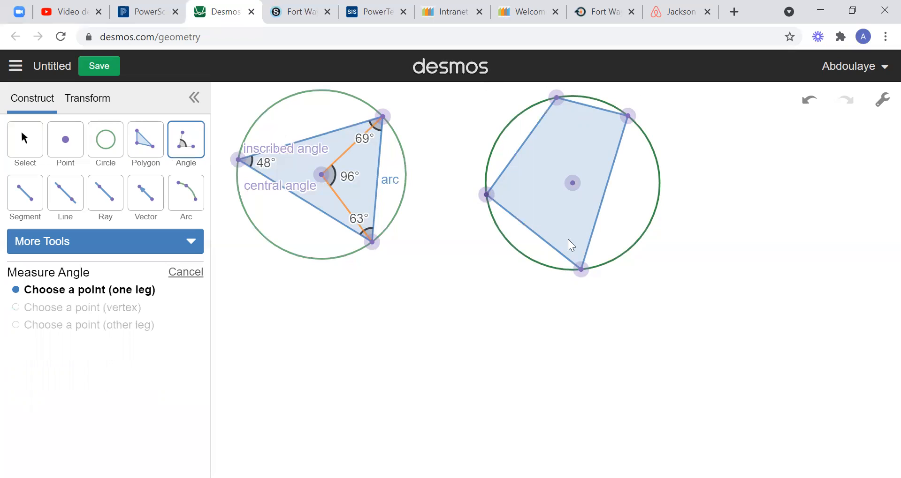
left_click(581, 275)
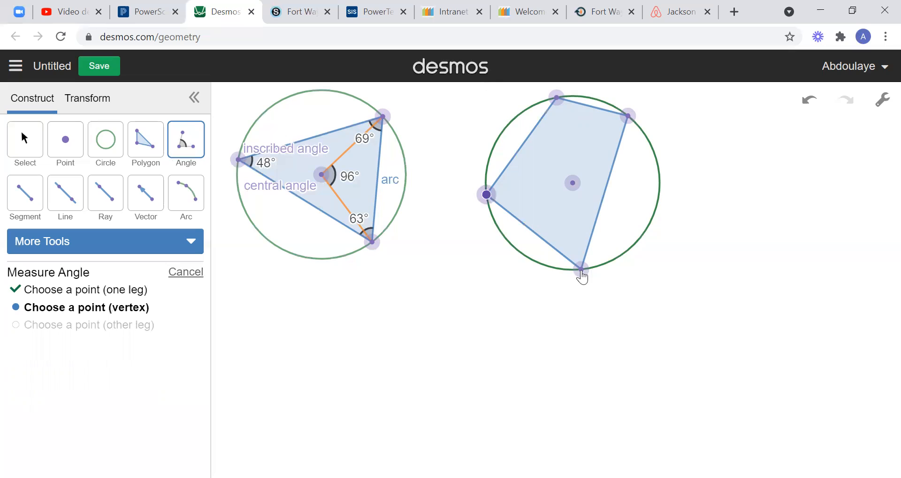
left_click(628, 115)
left_click(628, 117)
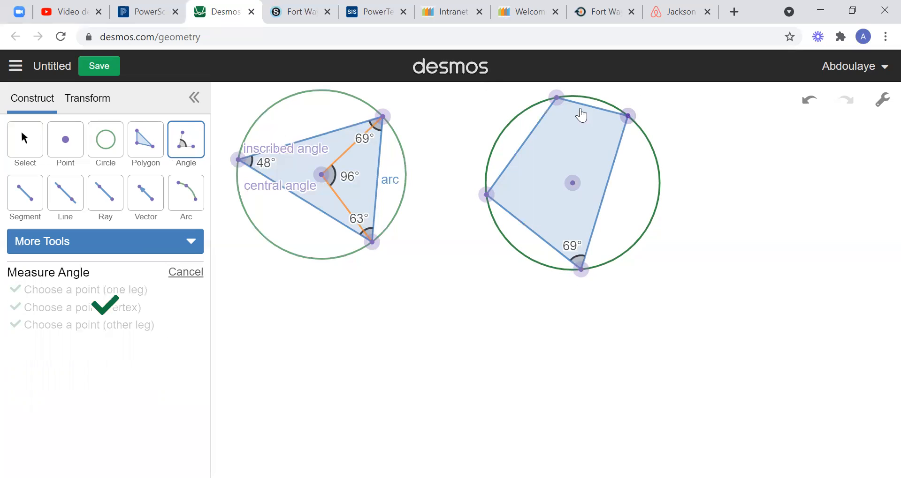
left_click(555, 99)
left_click(486, 196)
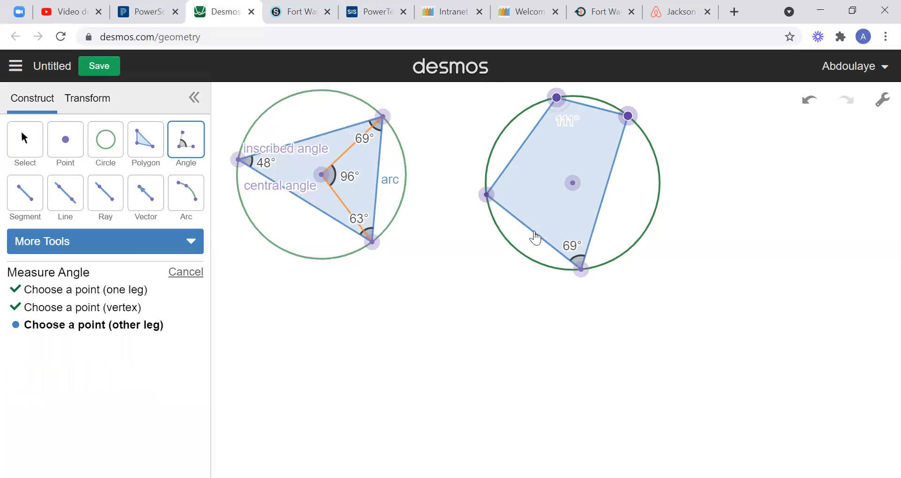
Measure the quadrilateral's interior angles at its upper-right vertex and its left vertex.
left_click(581, 268)
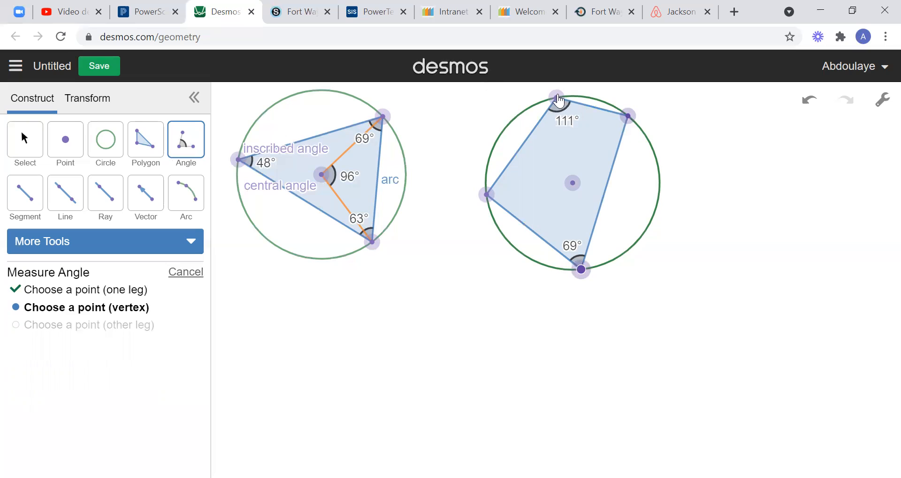
left_click(627, 116)
left_click(558, 98)
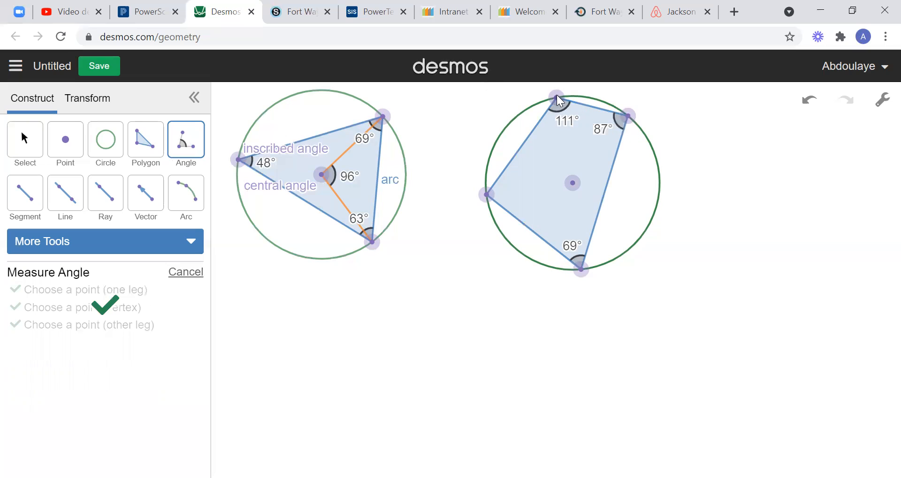
left_click(557, 98)
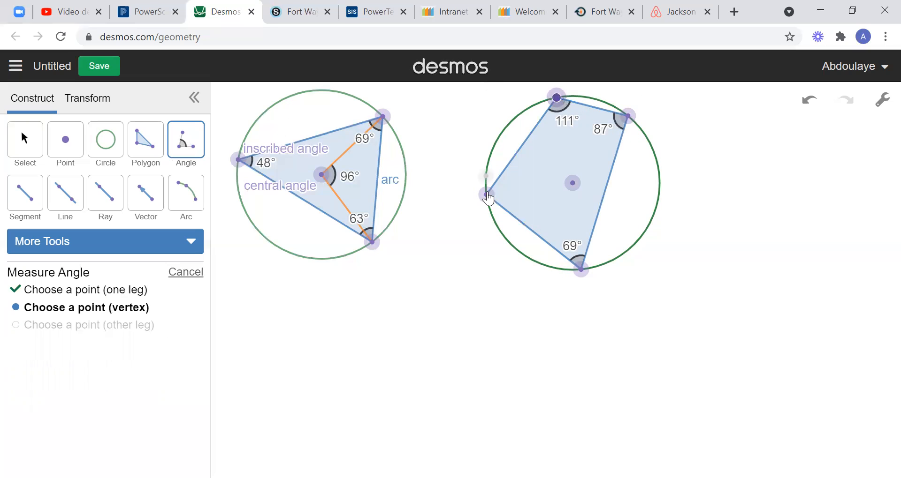
left_click(577, 267)
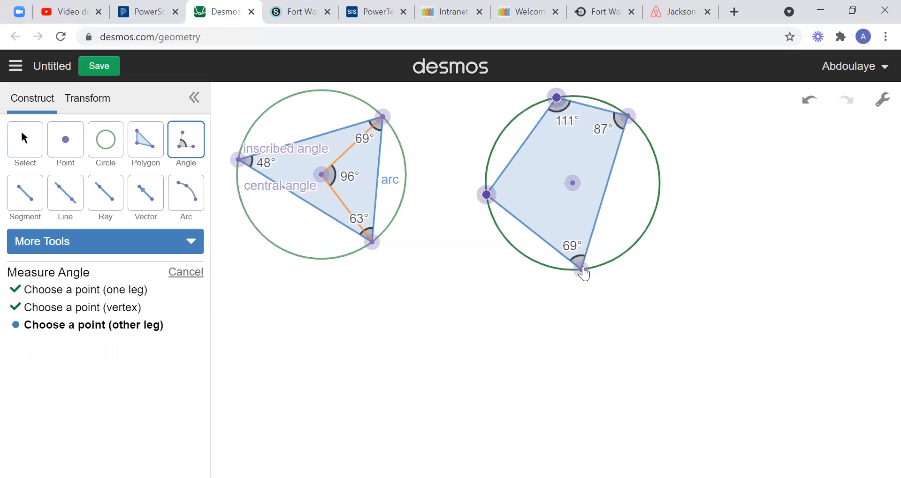
left_click(704, 270)
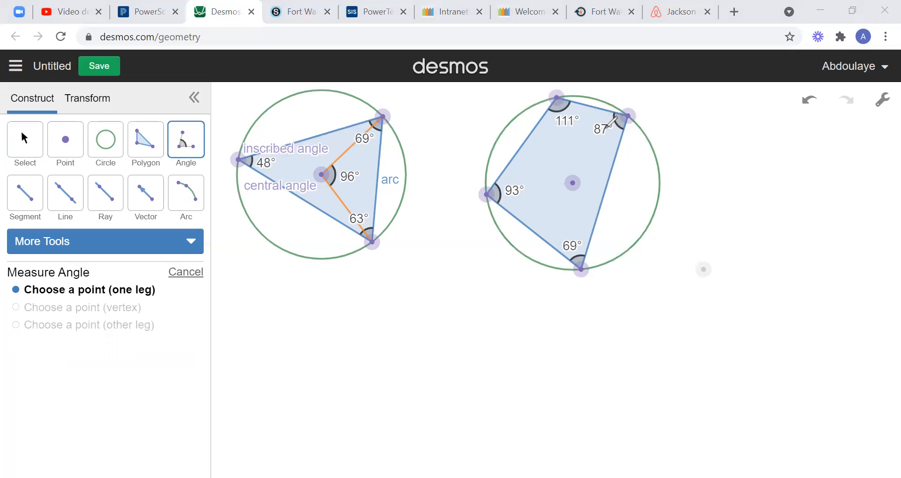
Circle the quadrilateral's left and upper-right angle measures in red, with a plus sign between them and 180 written below.
left_click_drag(522, 185, 514, 183)
left_click_drag(551, 161, 568, 157)
left_click_drag(558, 149, 563, 168)
left_click_drag(481, 279, 483, 300)
left_click_drag(499, 281, 498, 283)
left_click_drag(508, 283, 508, 283)
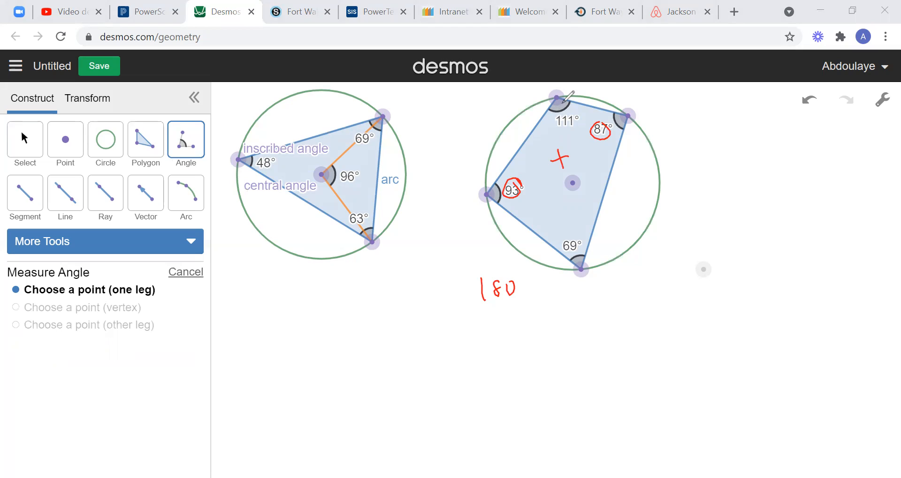
Circle the quadrilateral's upper-left and bottom angle measures in green and write 180 in green below the circle.
left_click_drag(566, 113, 553, 126)
left_click_drag(577, 234, 582, 240)
left_click(616, 290)
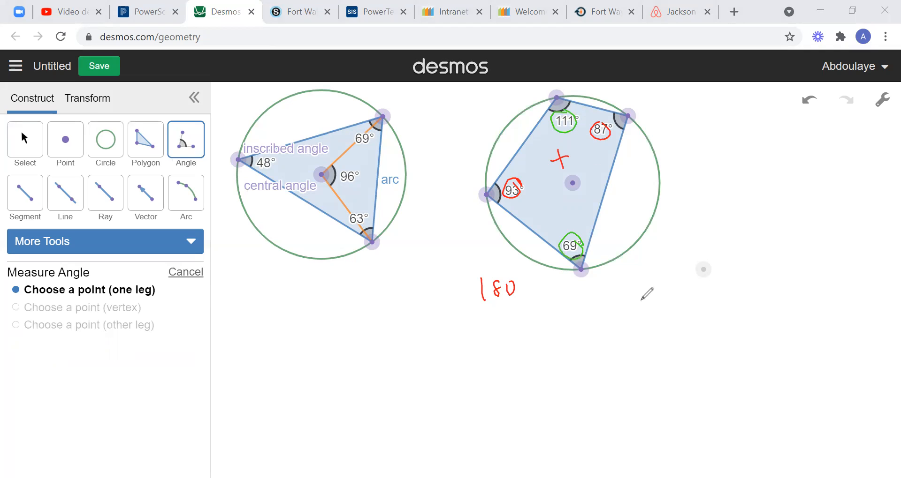
left_click_drag(617, 289, 622, 316)
left_click_drag(643, 296, 642, 296)
left_click_drag(650, 293, 659, 293)
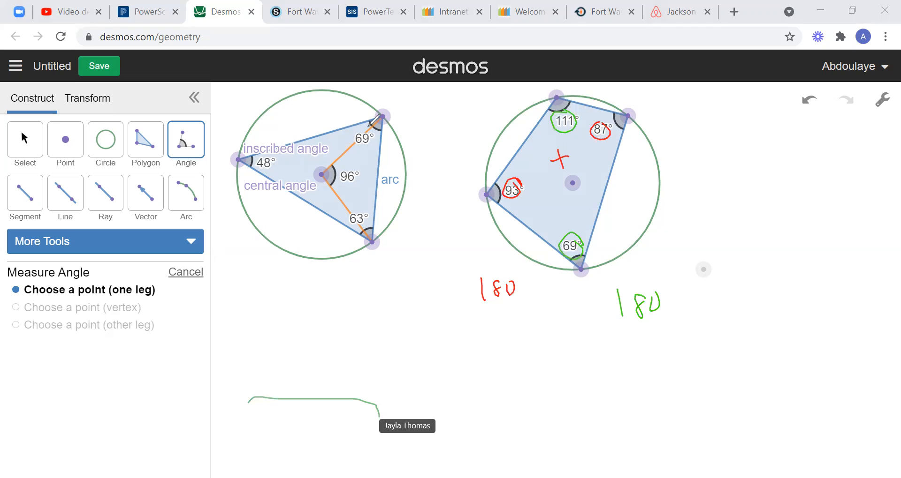
Circle the triangle's three angle measures in green, write 180 below, and clear all handwritten annotations.
left_click_drag(353, 130, 355, 129)
left_click_drag(255, 160, 273, 165)
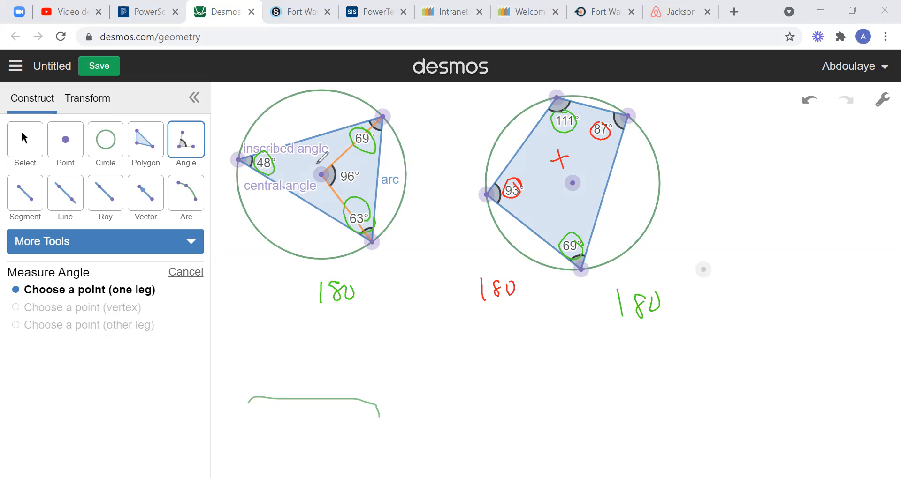
left_click(690, 74)
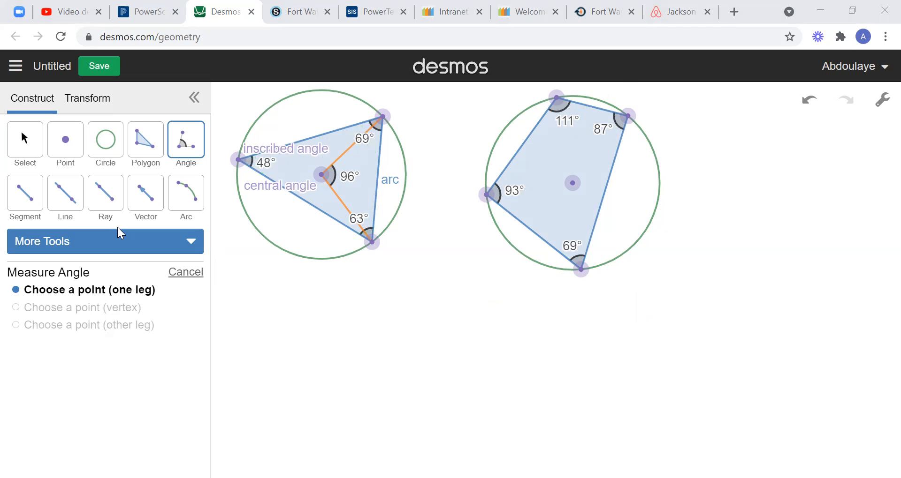
Construct an arc on the first circle from the triangle's lower vertex through a point on the circle's right edge to the upper-right vertex.
left_click(180, 205)
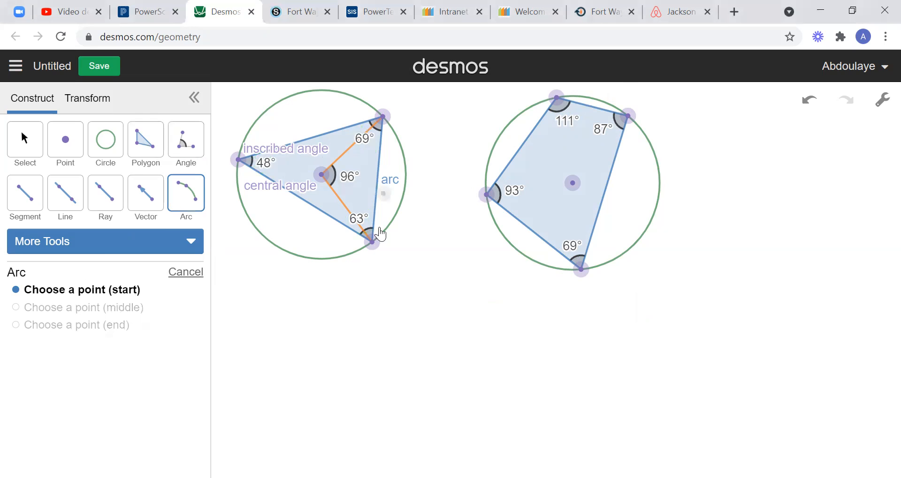
left_click(373, 242)
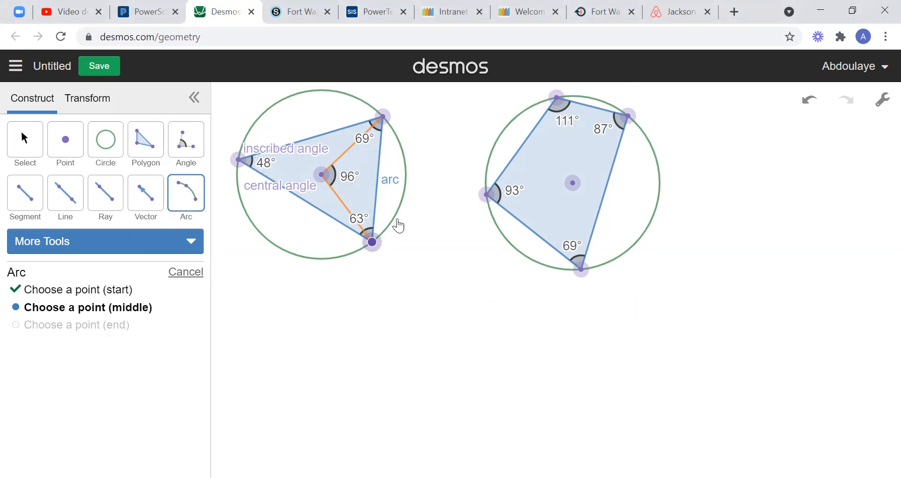
left_click(405, 184)
left_click(383, 118)
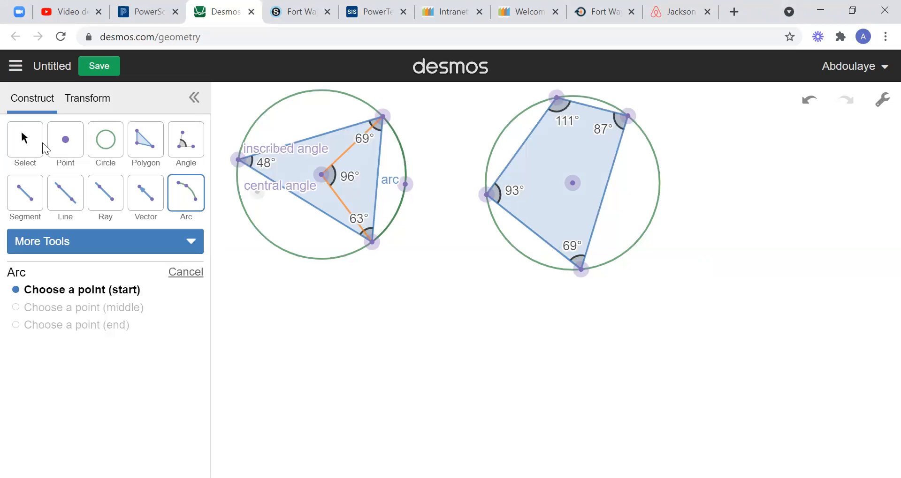
Colour the new arc on the first circle red and deselect it.
key("Escape")
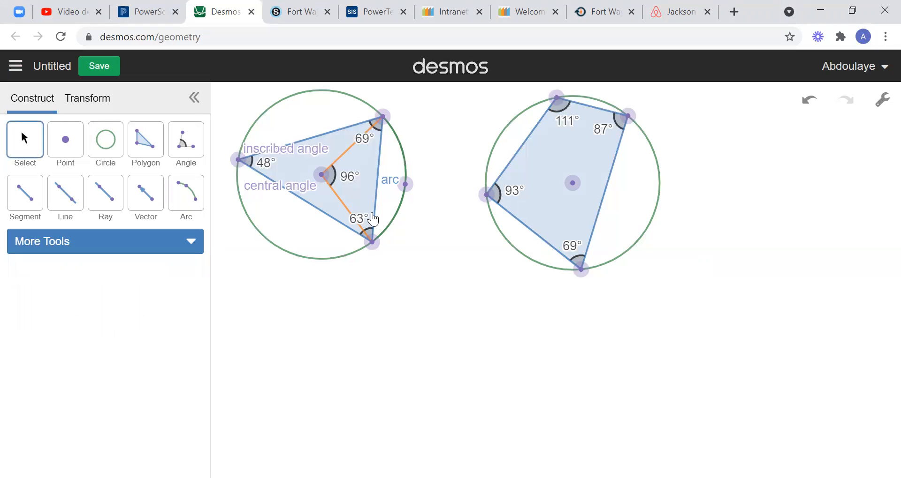
left_click(393, 219)
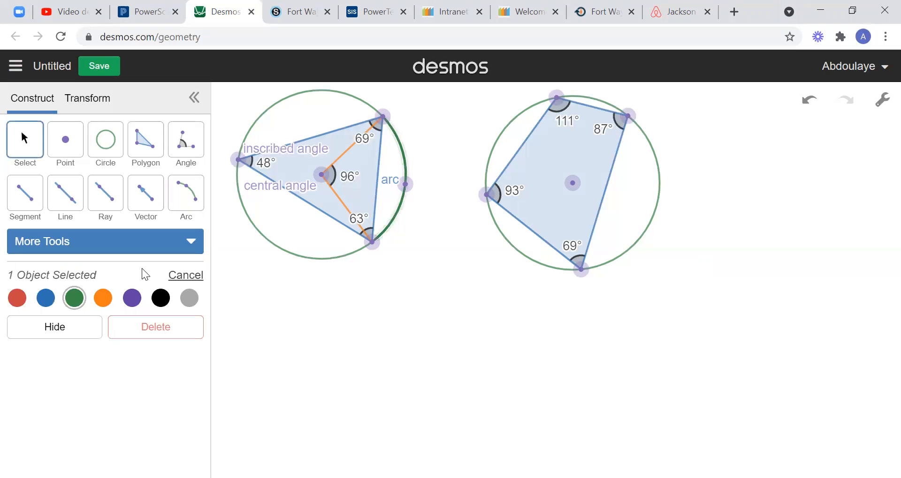
left_click(12, 302)
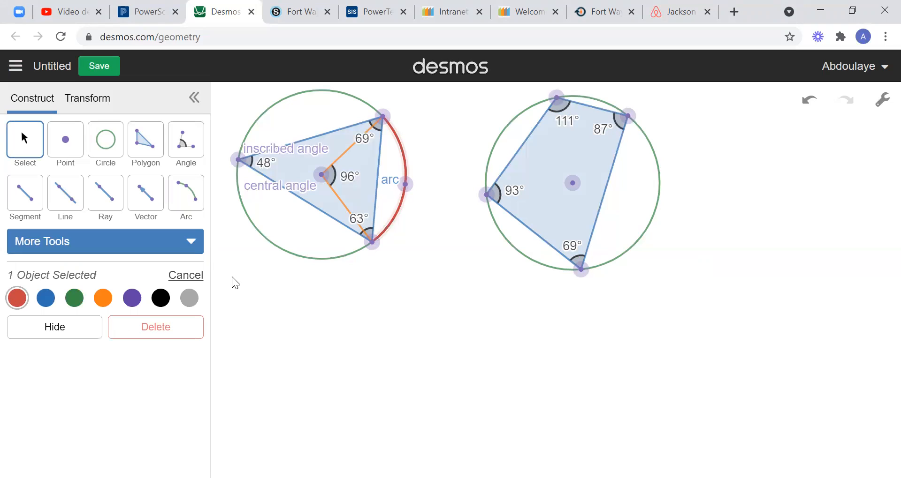
left_click(507, 185)
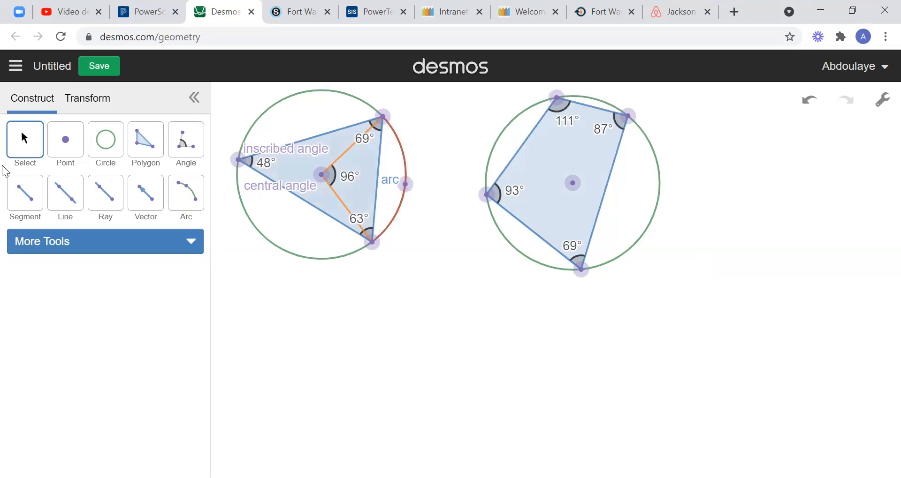
Draw a radius segment from the second circle's centre to the quadrilateral's bottom vertex.
left_click(29, 202)
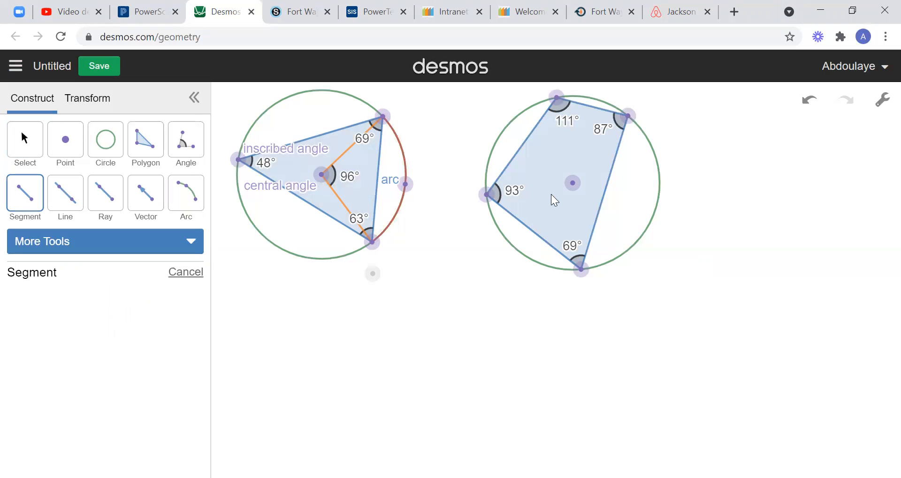
left_click(572, 183)
left_click(580, 269)
left_click(572, 183)
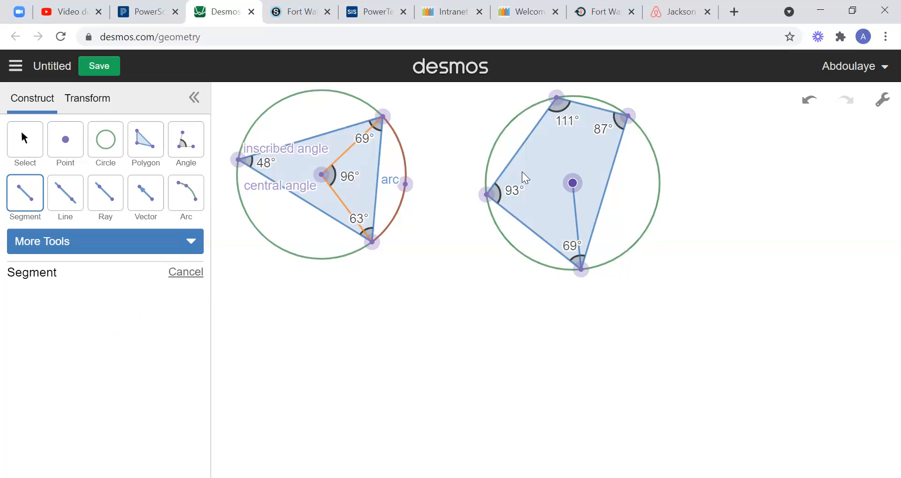
left_click(573, 184)
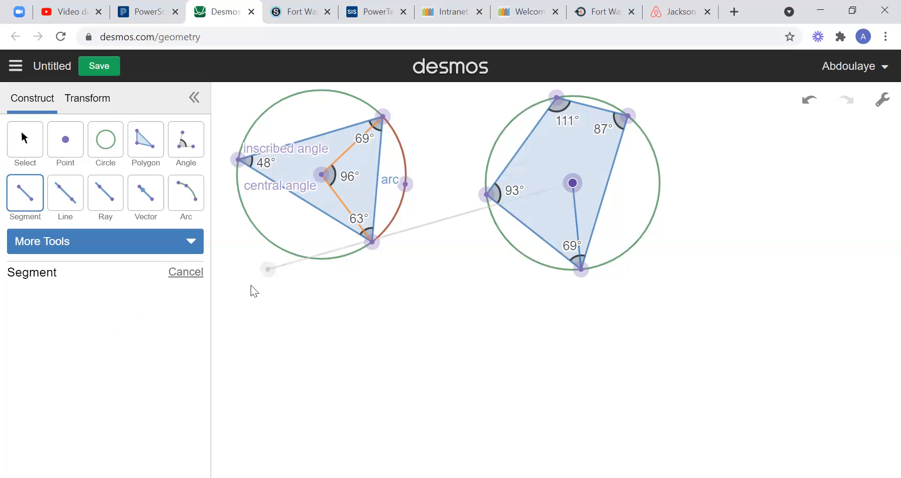
Delete the radius segment between the second circle's centre and the quadrilateral's bottom vertex.
left_click(29, 140)
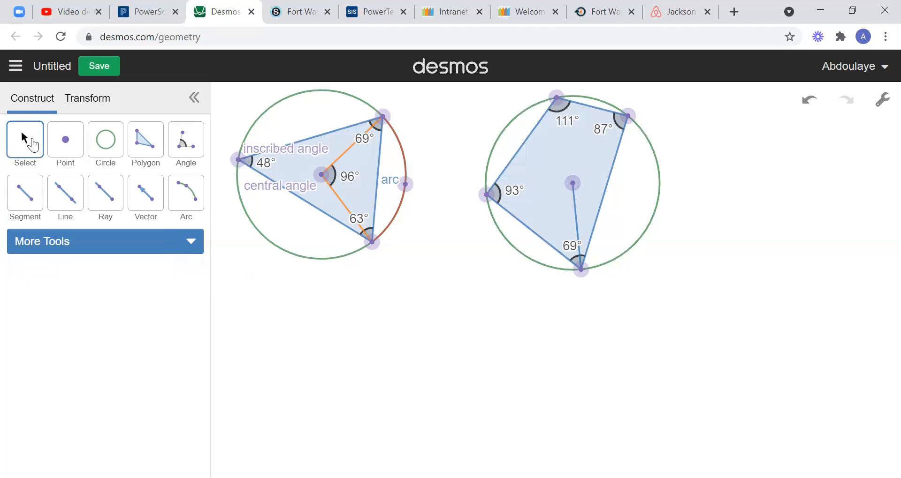
left_click(579, 224)
left_click(155, 352)
left_click(112, 143)
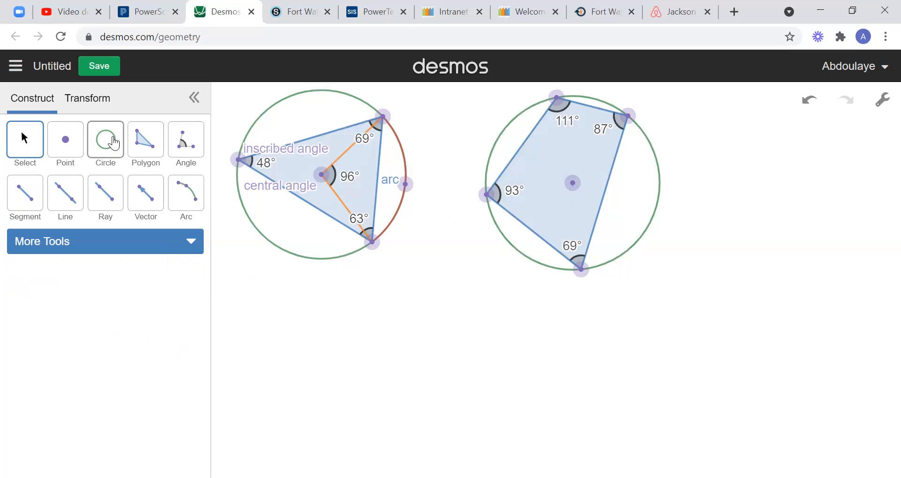
Draw a third circle below the first two and inscribe a triangle with one side running through the circle's centre.
left_click(395, 379)
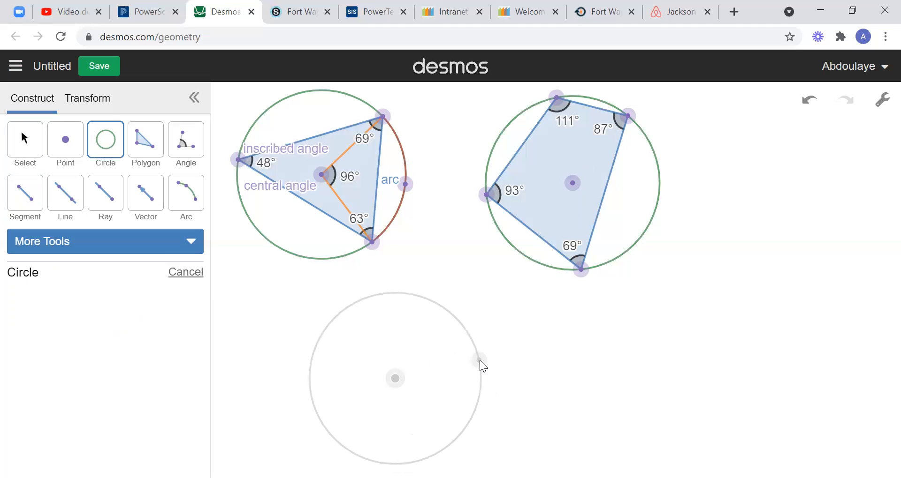
left_click(479, 360)
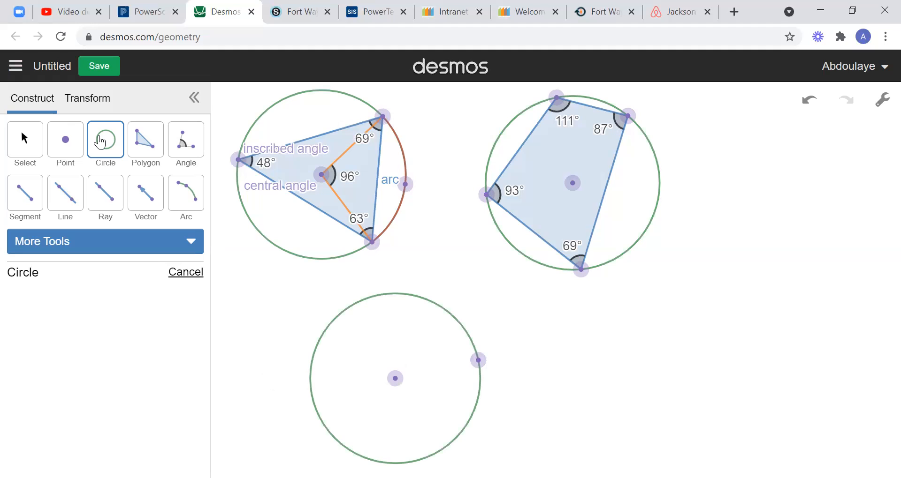
left_click(149, 138)
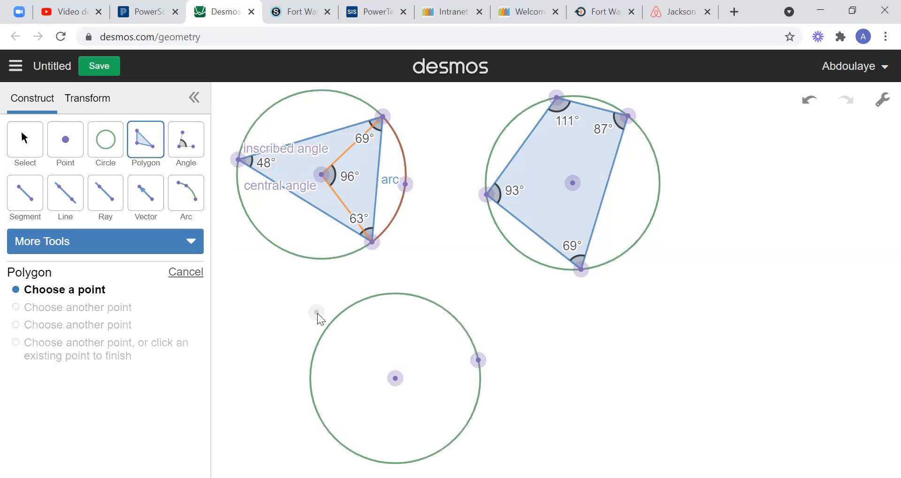
left_click(474, 361)
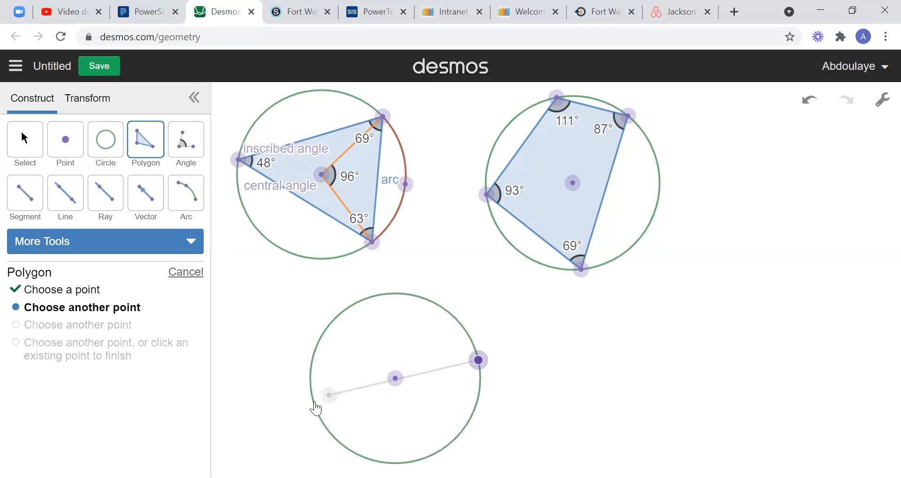
left_click(314, 402)
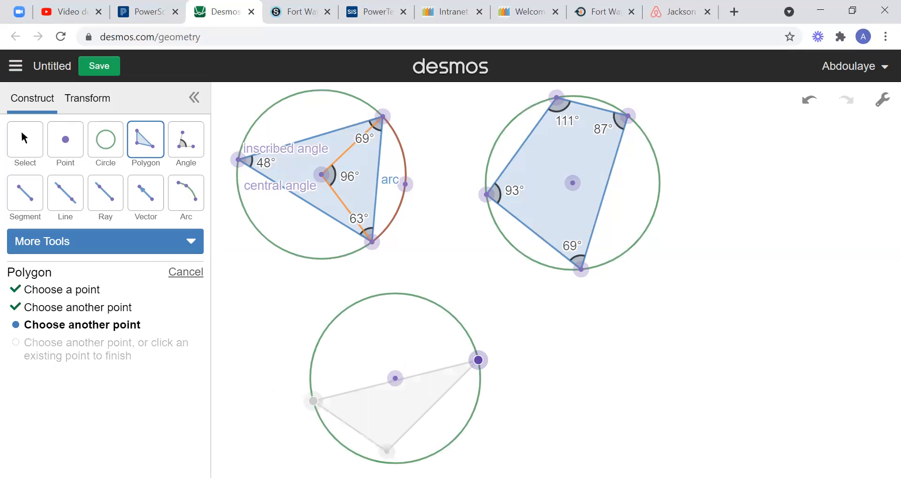
double_click(414, 461)
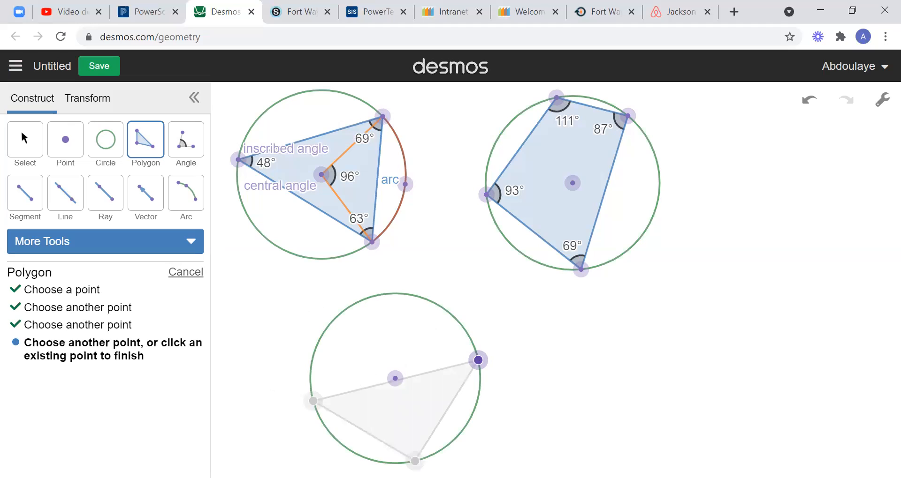
Measure all three interior angles of the triangle inscribed in the third circle.
left_click(186, 149)
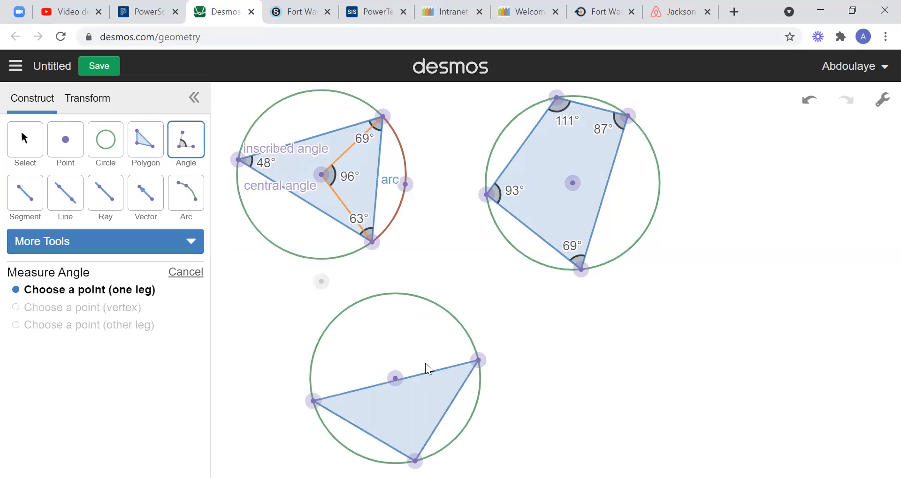
left_click(478, 361)
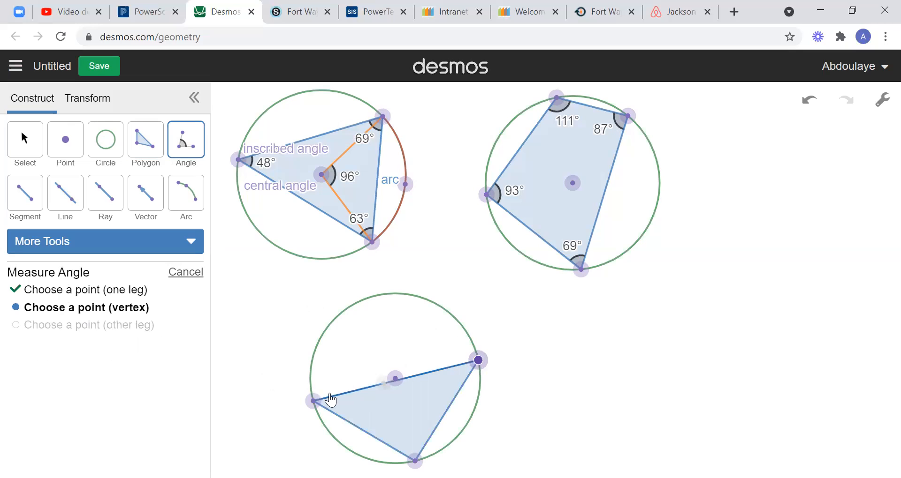
left_click(313, 401)
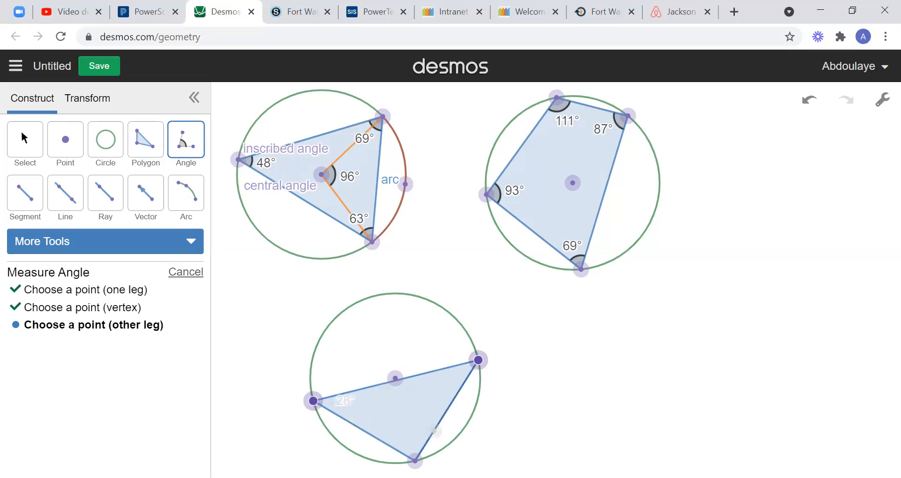
left_click(415, 462)
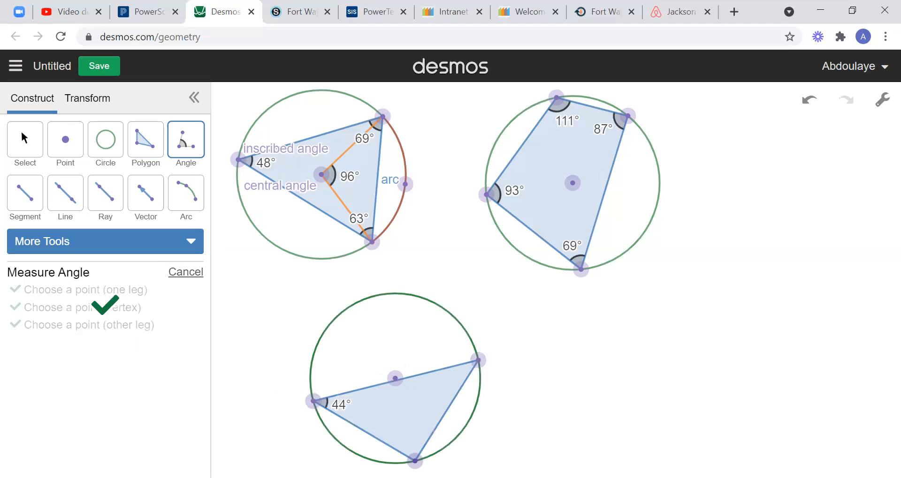
left_click(478, 360)
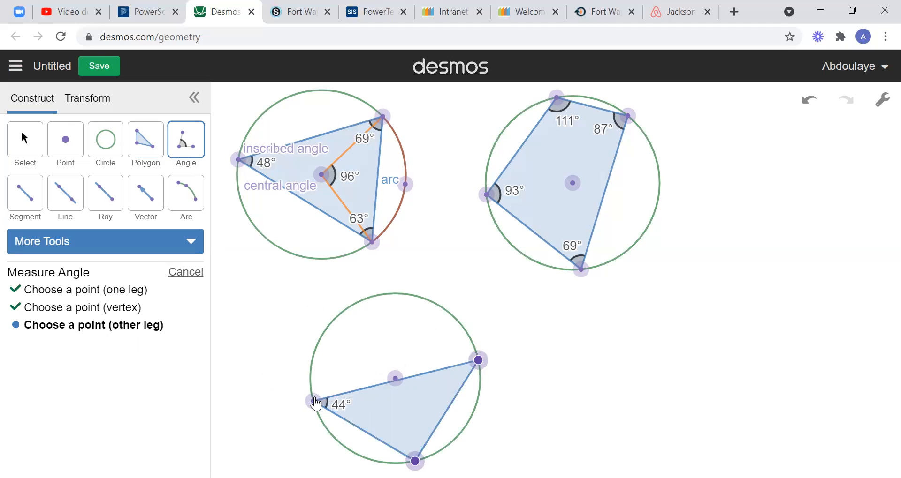
left_click(315, 403)
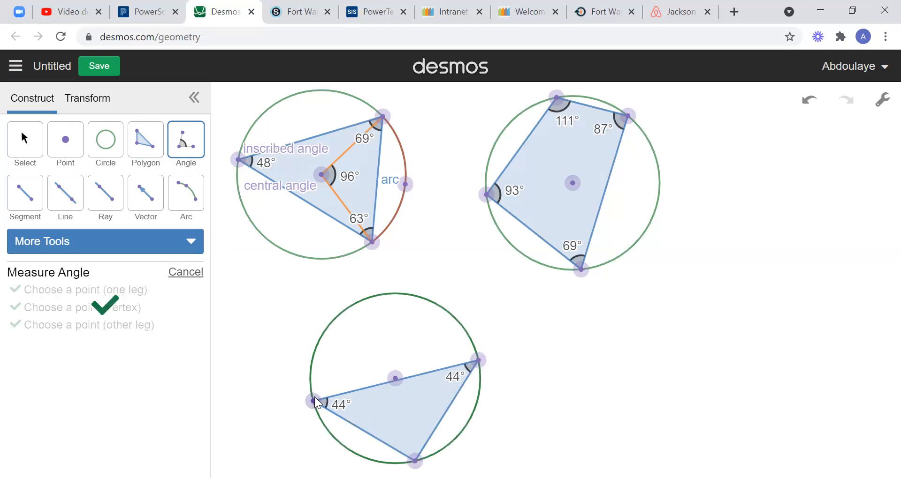
left_click(313, 401)
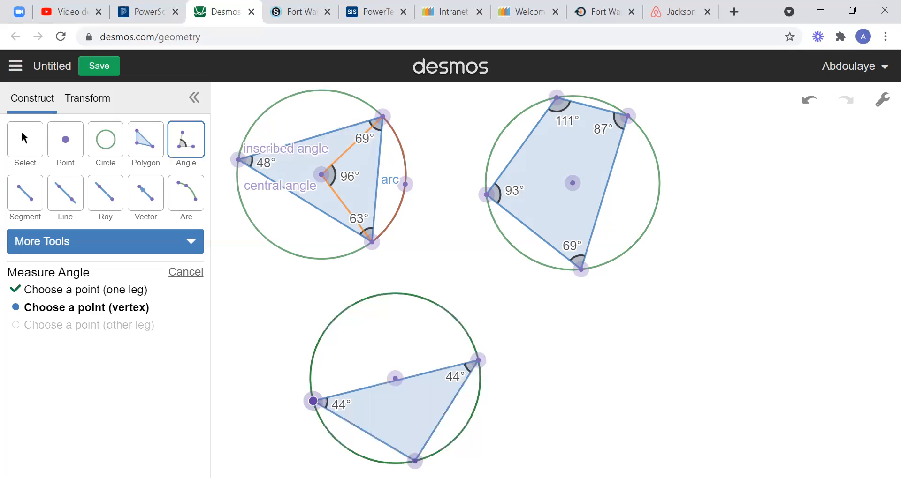
left_click(415, 461)
left_click(479, 362)
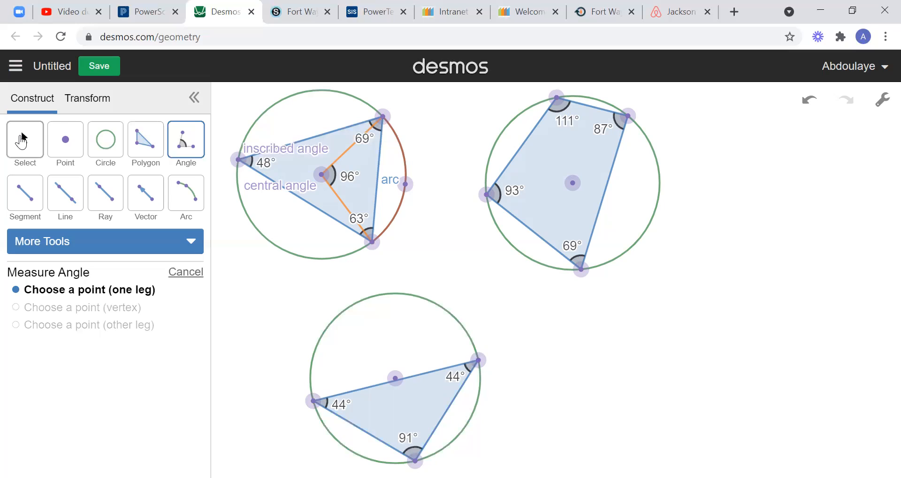
Adjust the third circle's figure slightly so the triangle's bottom angle, opposite the side through the centre, becomes 90°.
left_click(23, 141)
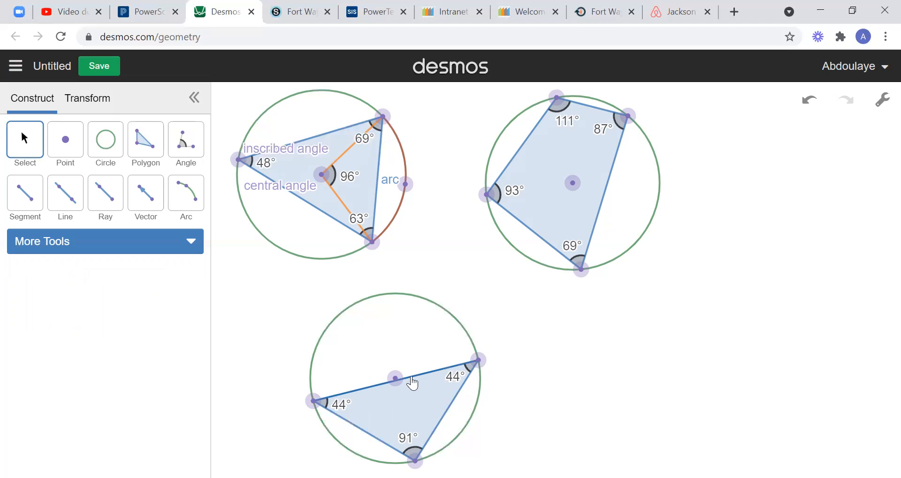
mouse_move(410, 378)
left_mouse_down()
mouse_move(397, 375)
mouse_move(402, 382)
left_mouse_up()
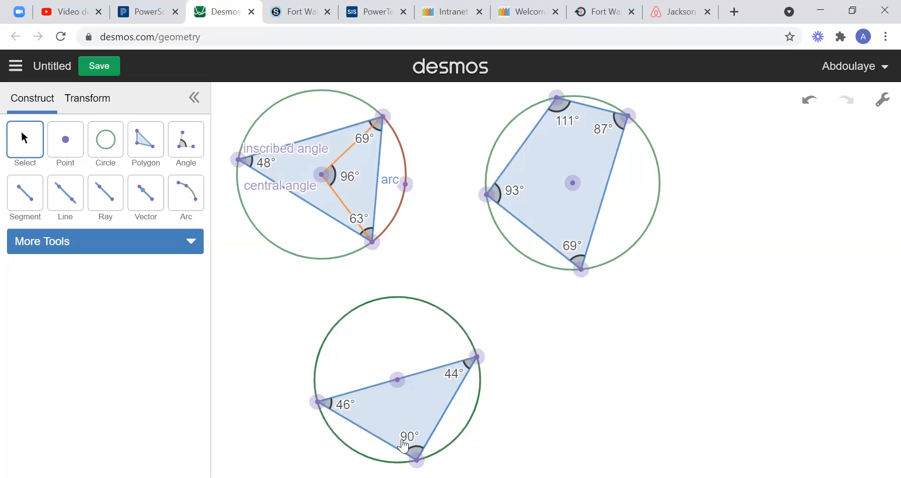
Label the third circle's centre point "Inscribed right triangle".
left_click(397, 380)
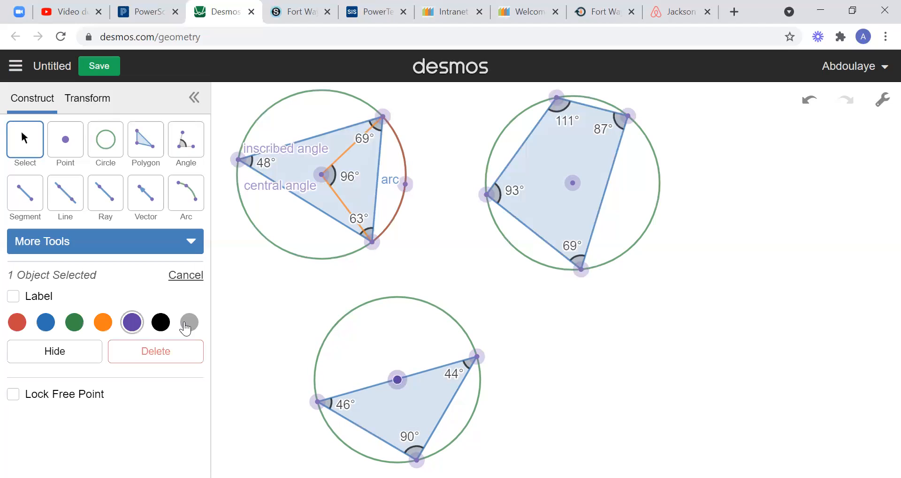
left_click(13, 296)
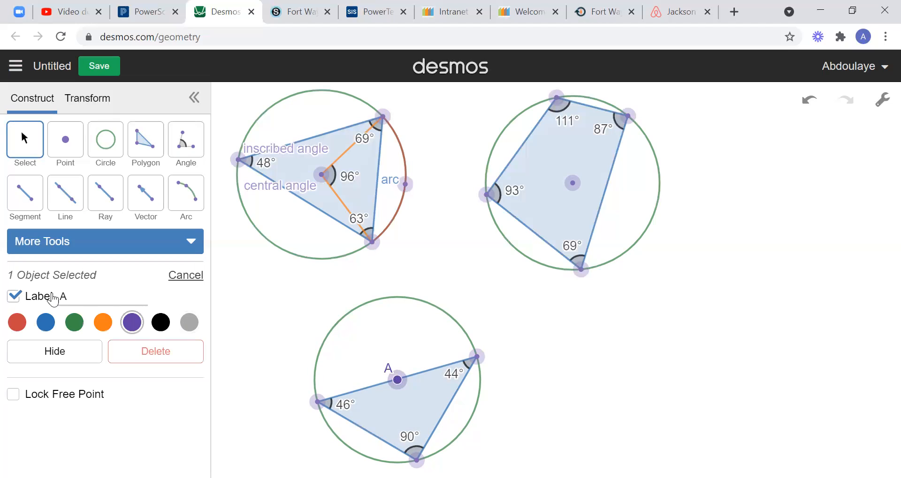
left_click(69, 294)
key("BackSpace")
type("Inscribed right tri")
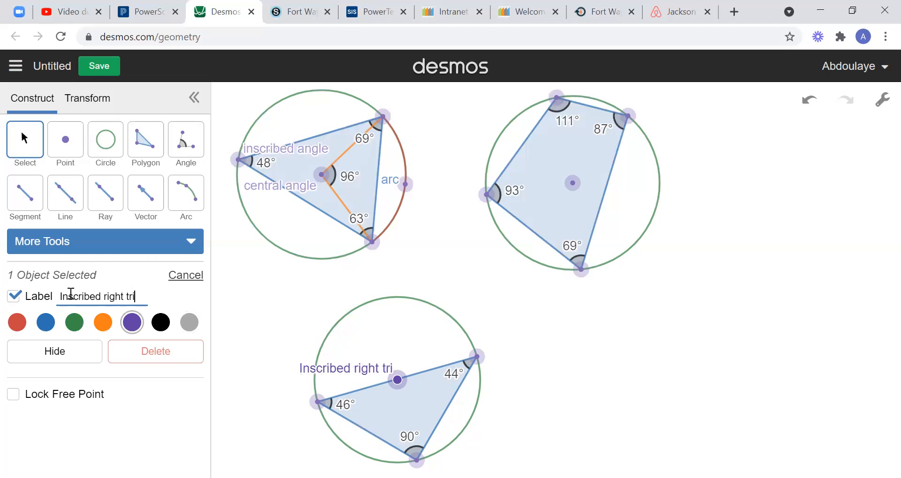
type("angle")
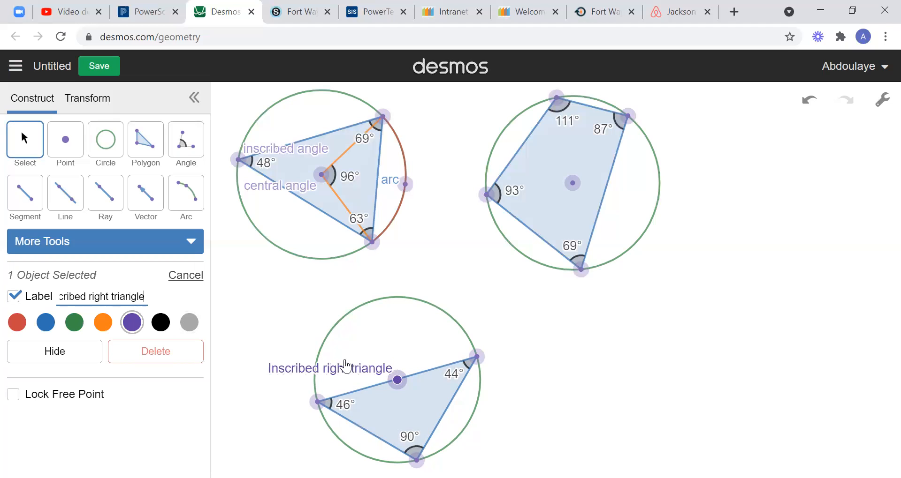
Label the second circle's centre point "inacribed quadrilateral".
left_click(573, 183)
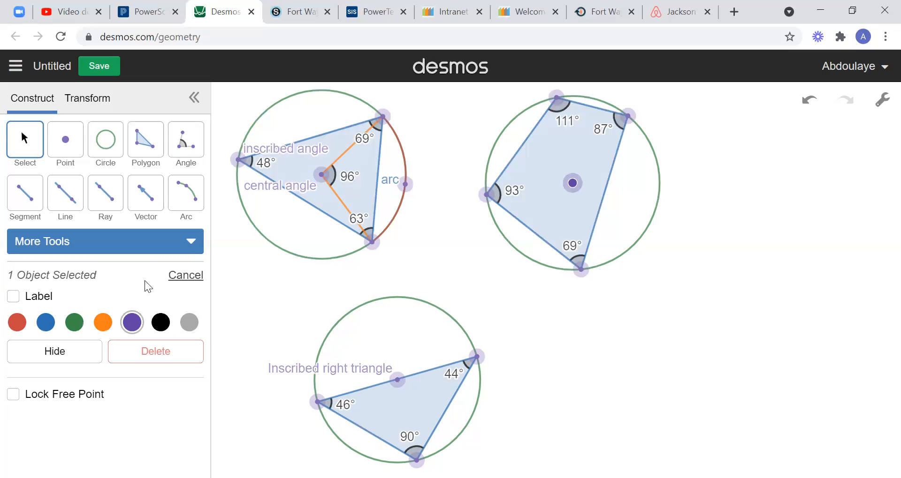
left_click(13, 296)
left_click(73, 295)
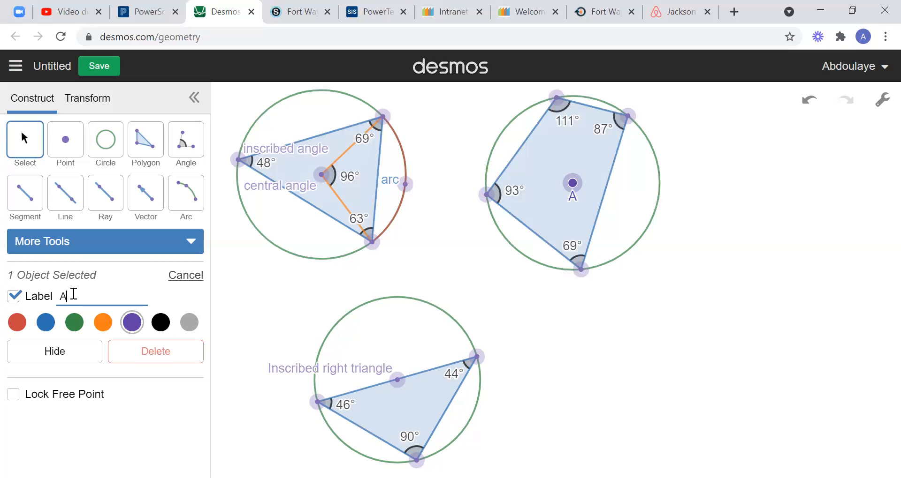
key("BackSpace")
type("inac")
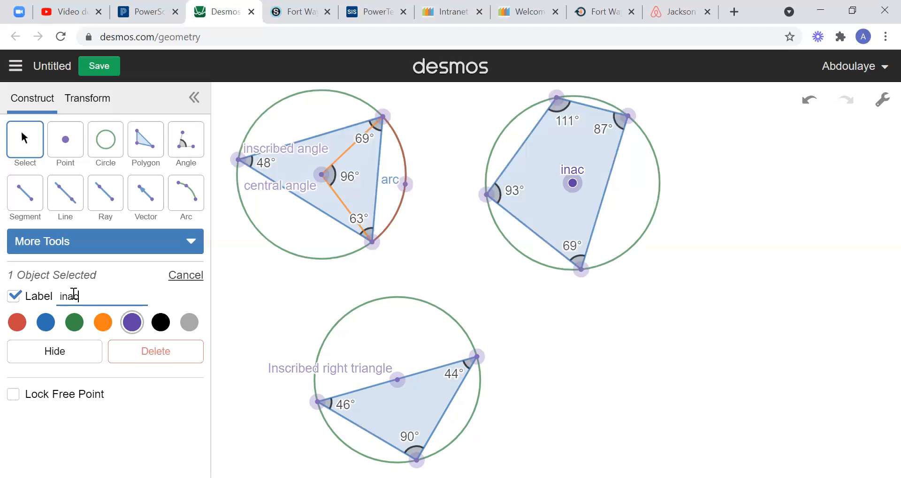
type("ribed")
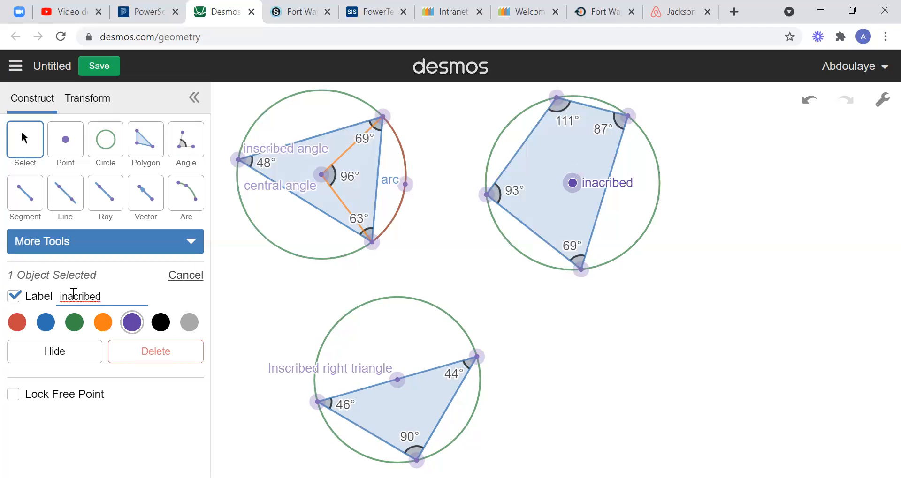
type(" quandri")
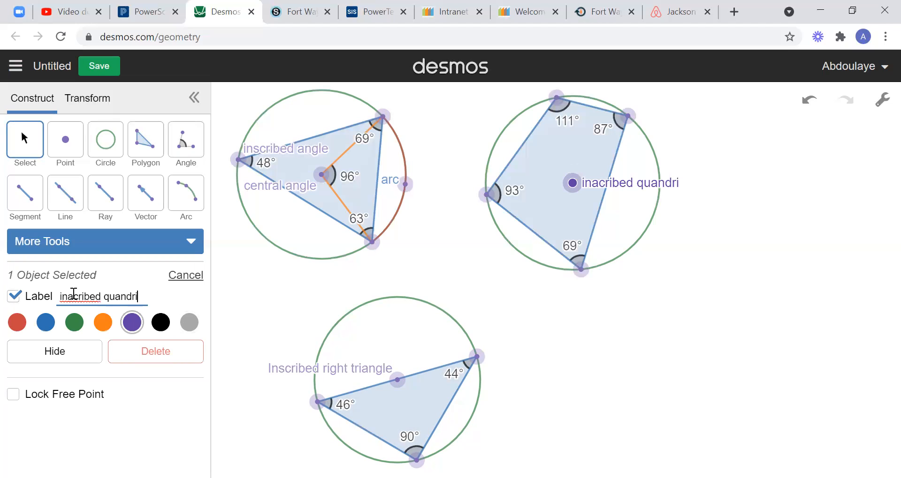
type("la")
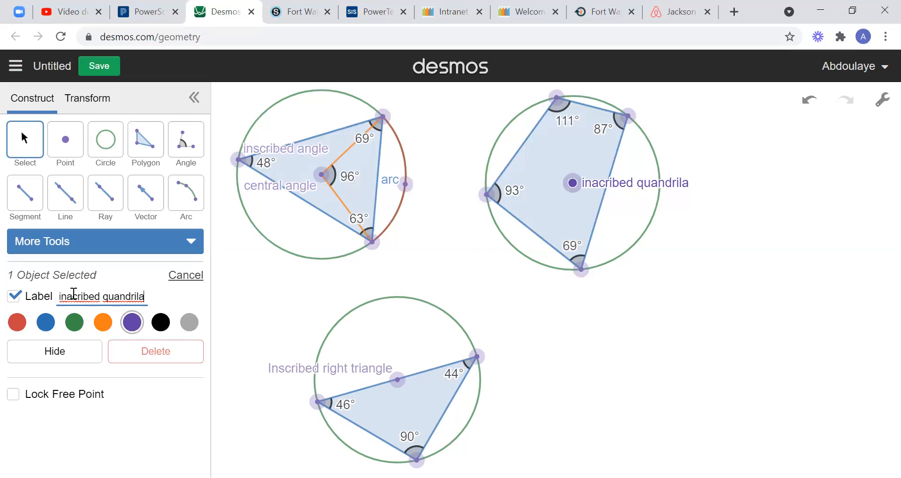
key("BackSpace")
key("BackSpace")
key("BackSpace")
key("BackSpace")
key("BackSpace")
key("BackSpace")
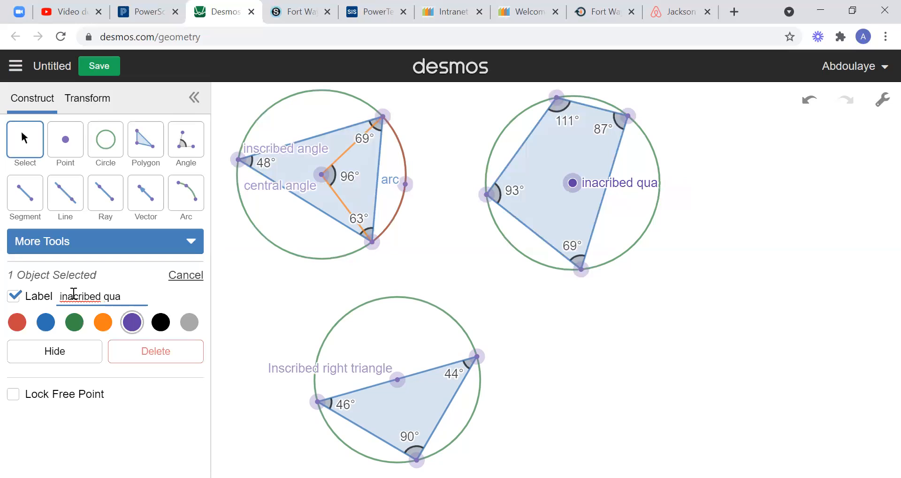
type("drilaterla")
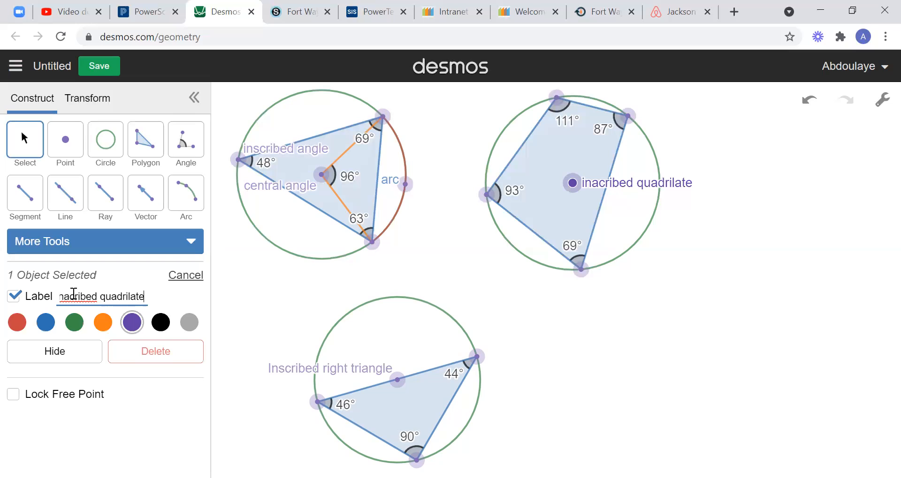
key("BackSpace")
key("BackSpace")
type("al")
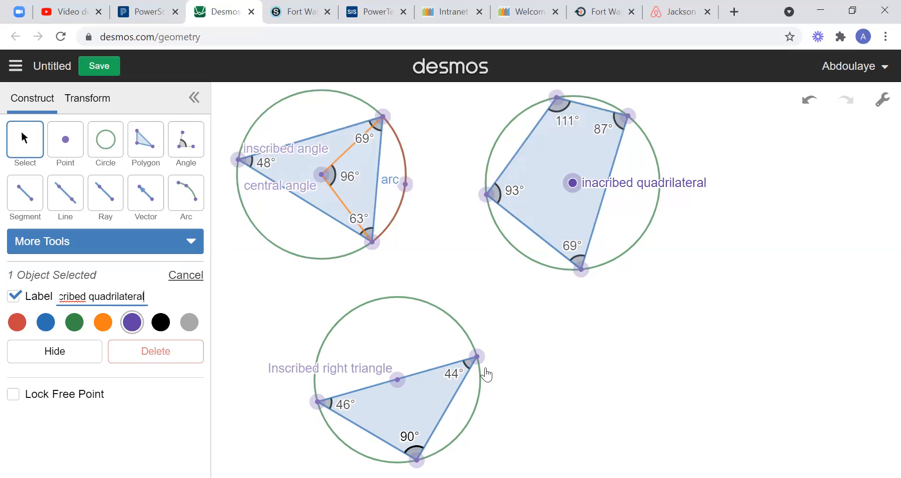
Label the upper-right vertex of the third circle's triangle with the person's first name.
left_click(476, 358)
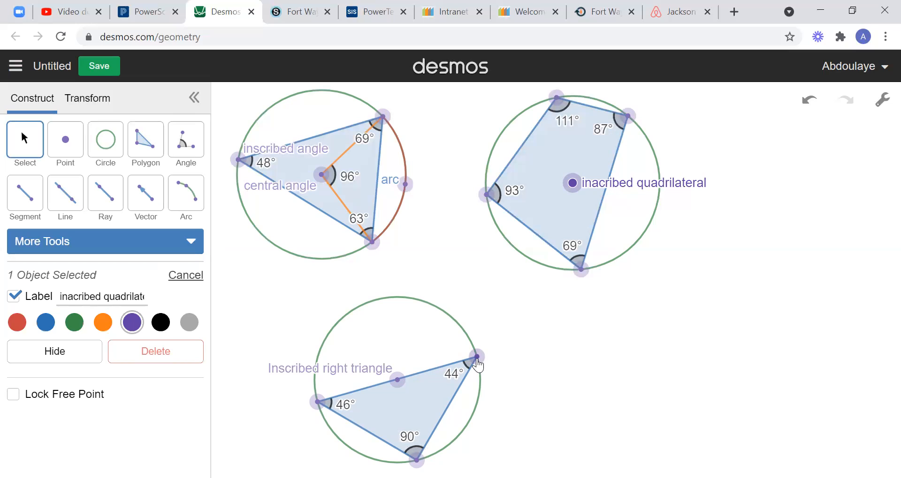
left_click(14, 297)
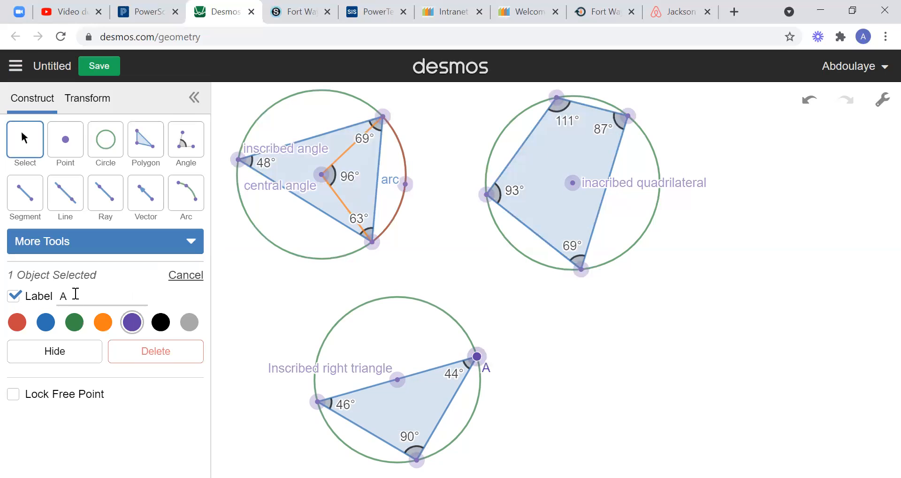
left_click(76, 294)
key("BackSpace")
type("Yamine")
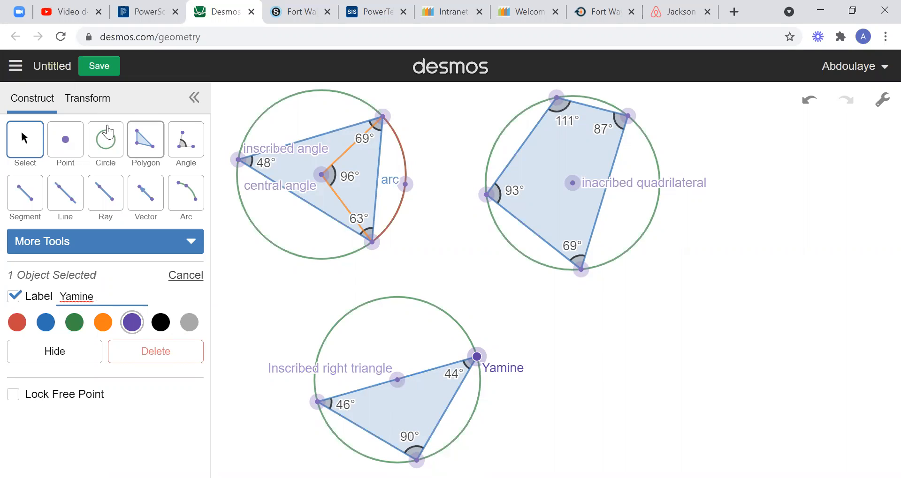
Draw a fourth circle in the empty area to the right of the third circle.
left_click(107, 140)
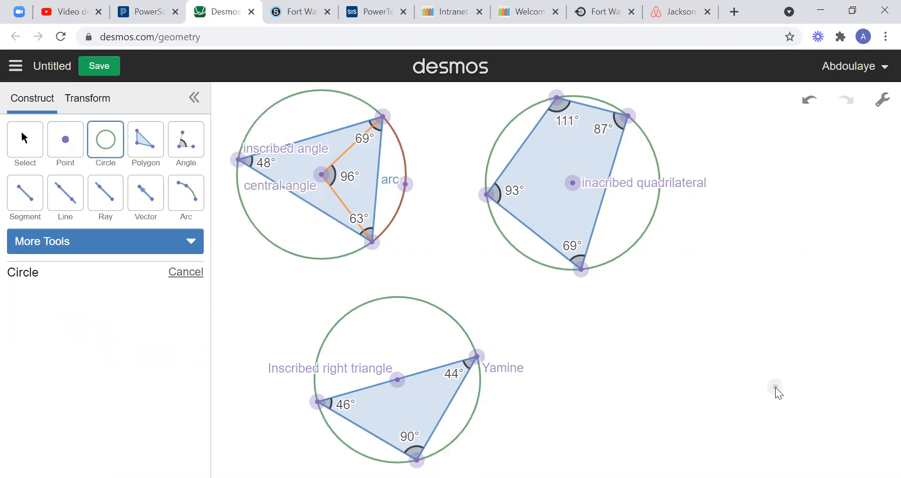
left_click(763, 386)
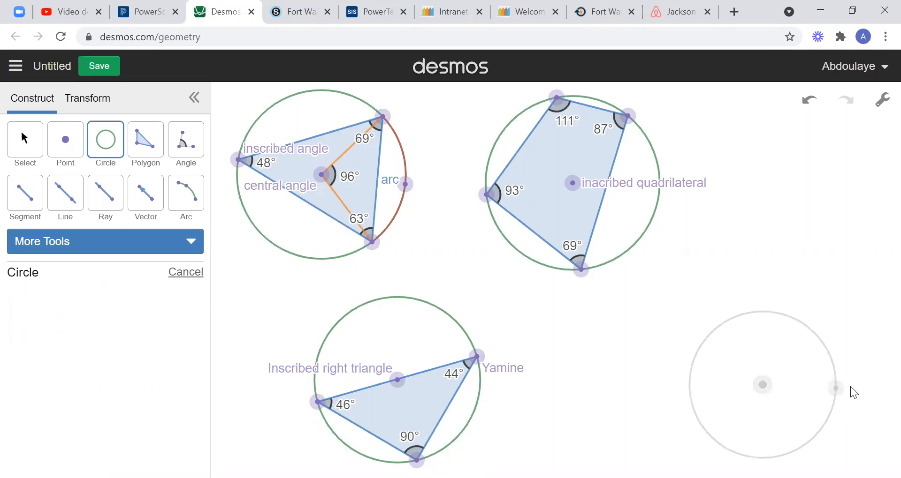
left_click(846, 386)
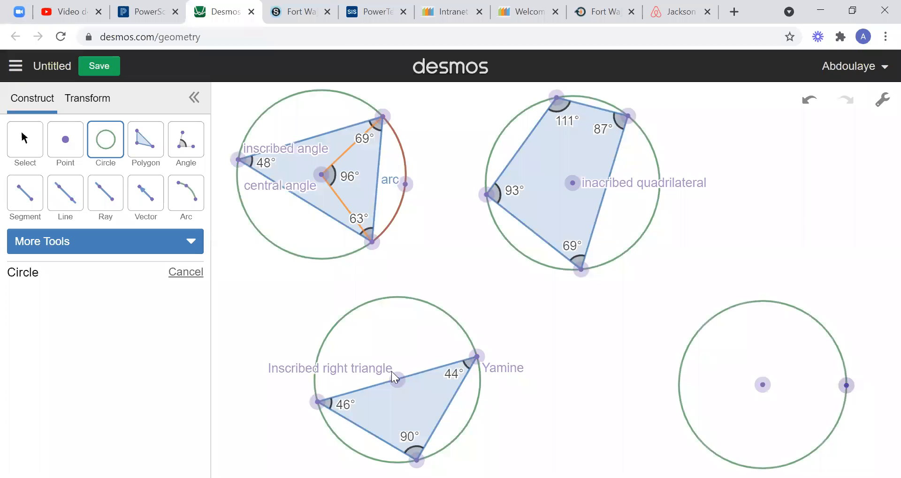
Inscribe a triangle in the fourth circle, with its top side running through the centre and its third vertex at the circle's lowest point.
left_click(151, 148)
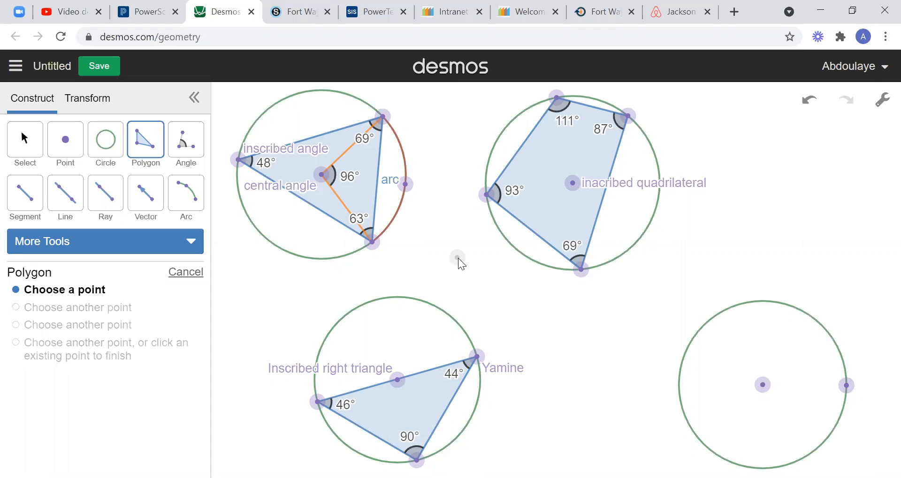
left_click(846, 386)
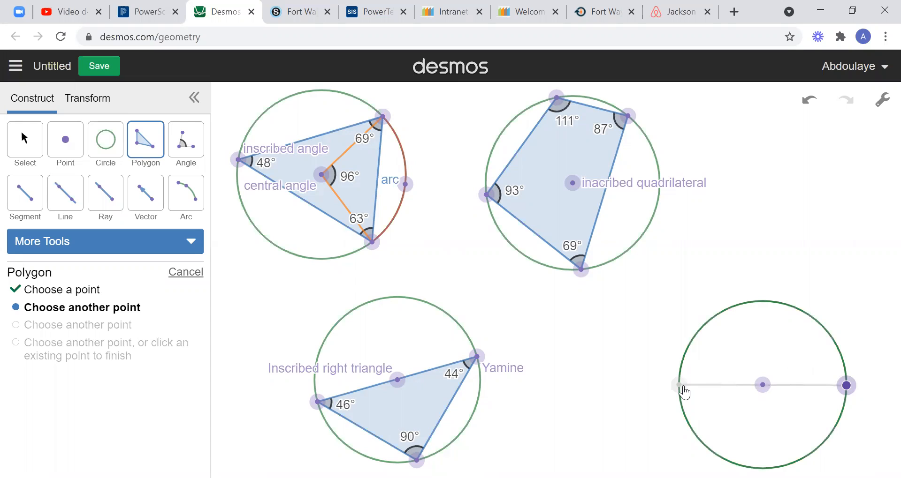
left_click(680, 386)
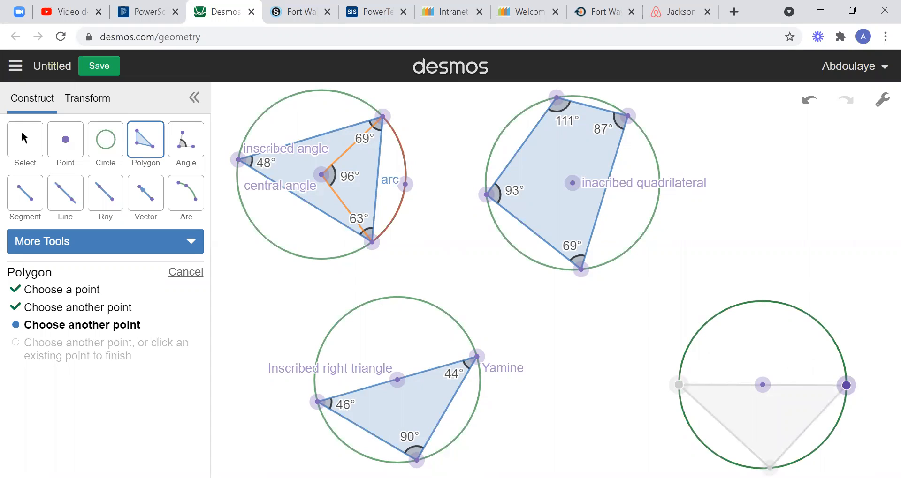
left_click(769, 468)
left_click(846, 386)
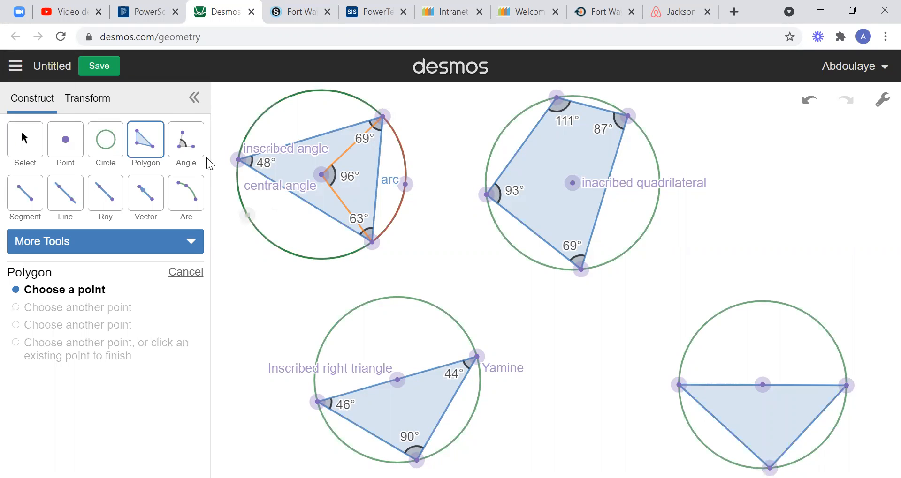
Measure the angle at the left vertex of the fourth circle's triangle, from a free point outside the circle to the triangle's lowest vertex.
left_click(186, 148)
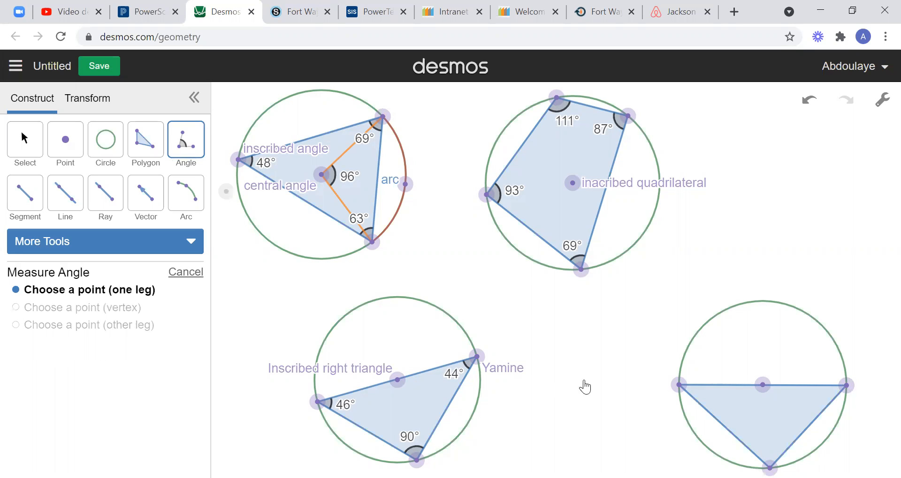
left_click(565, 379)
left_click(679, 385)
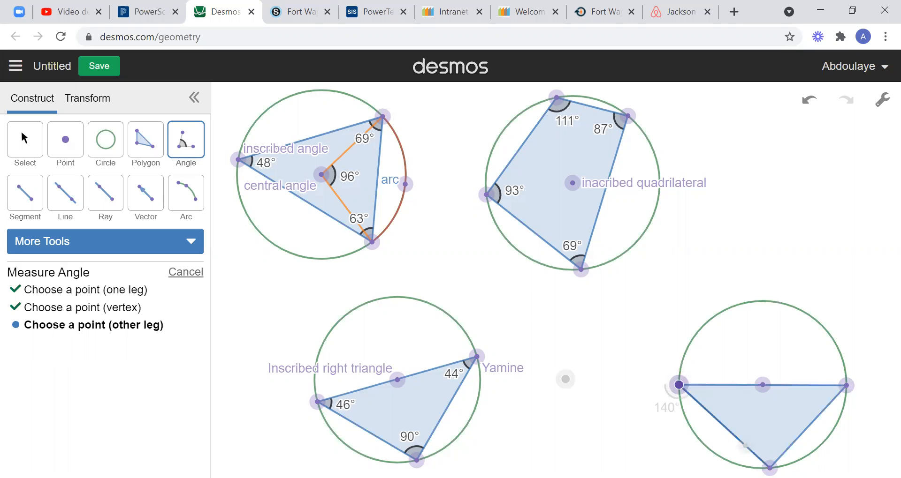
left_click(770, 468)
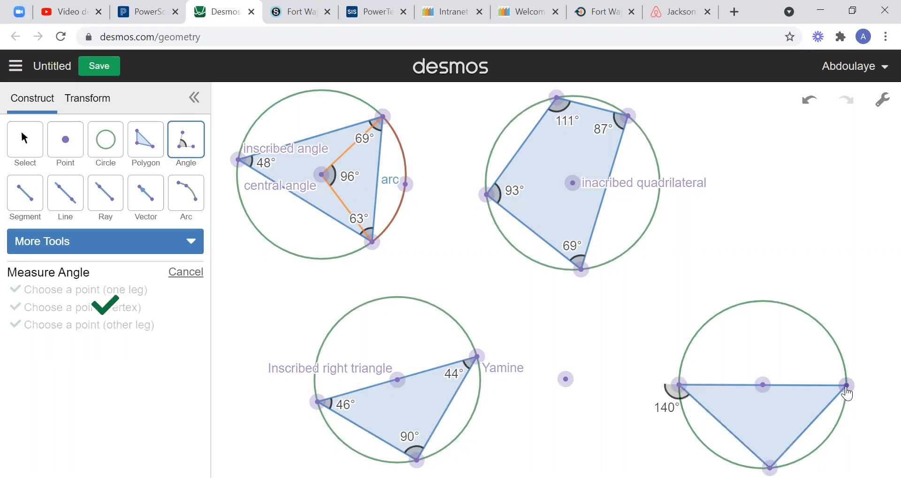
Measure the three interior angles of the triangle inscribed in the fourth circle.
left_click(845, 387)
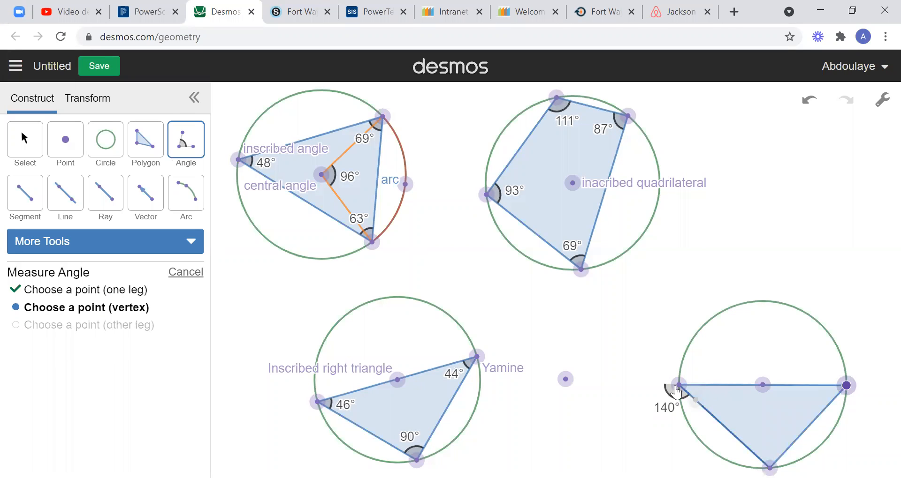
left_click(680, 386)
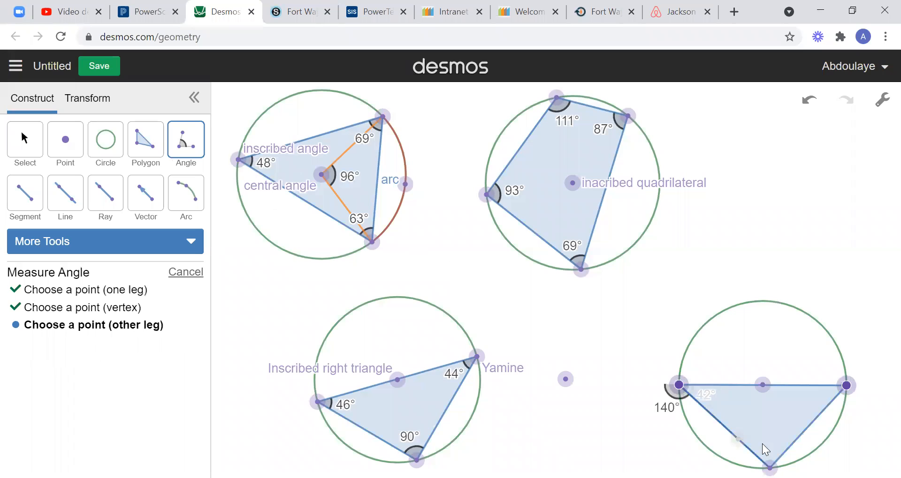
left_click(846, 386)
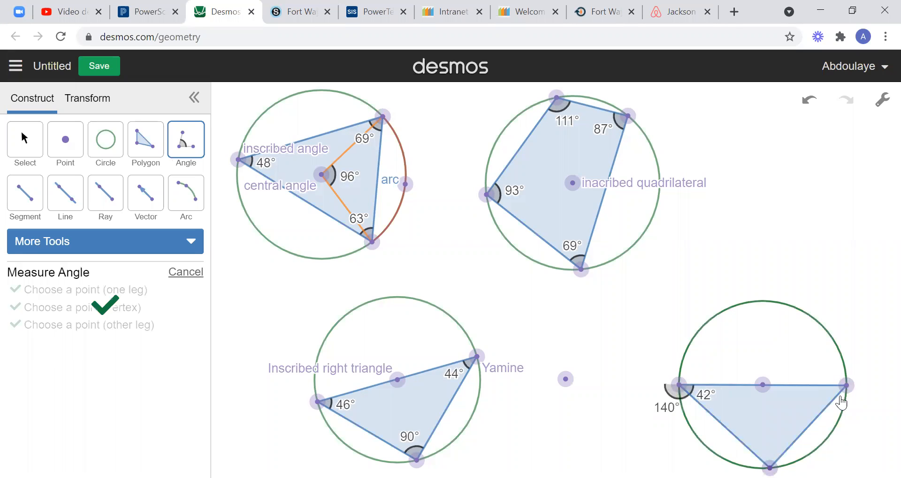
left_click(845, 386)
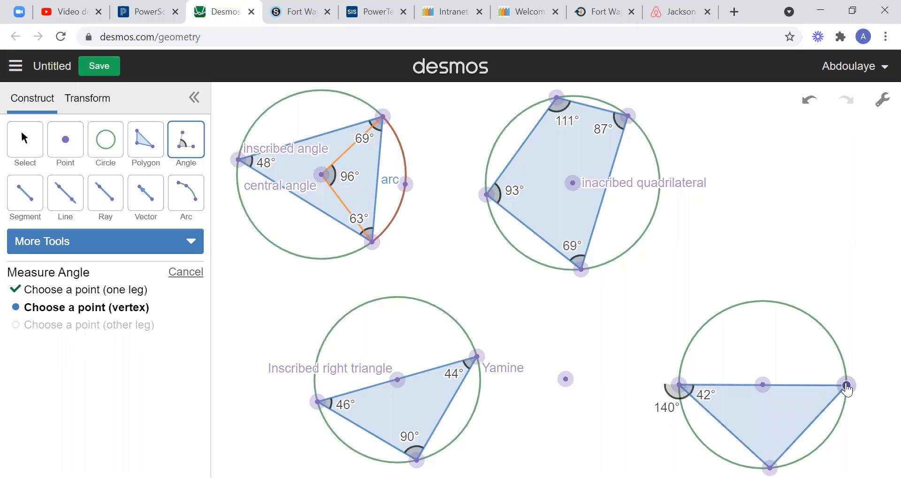
left_click(679, 385)
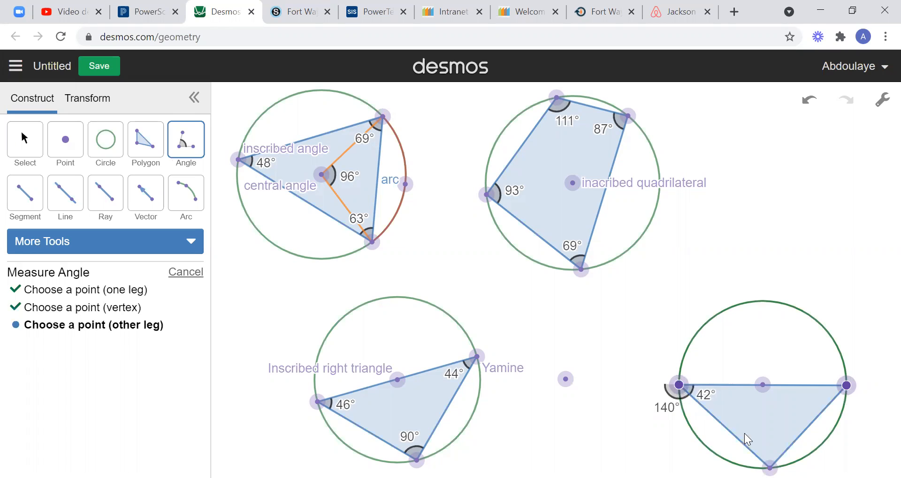
left_click(770, 468)
left_click(770, 468)
left_click(846, 386)
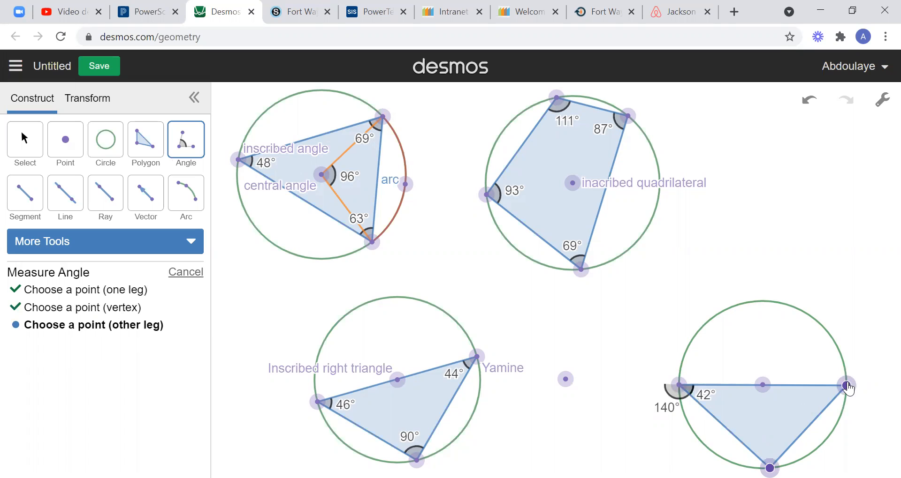
left_click(679, 385)
left_click(679, 385)
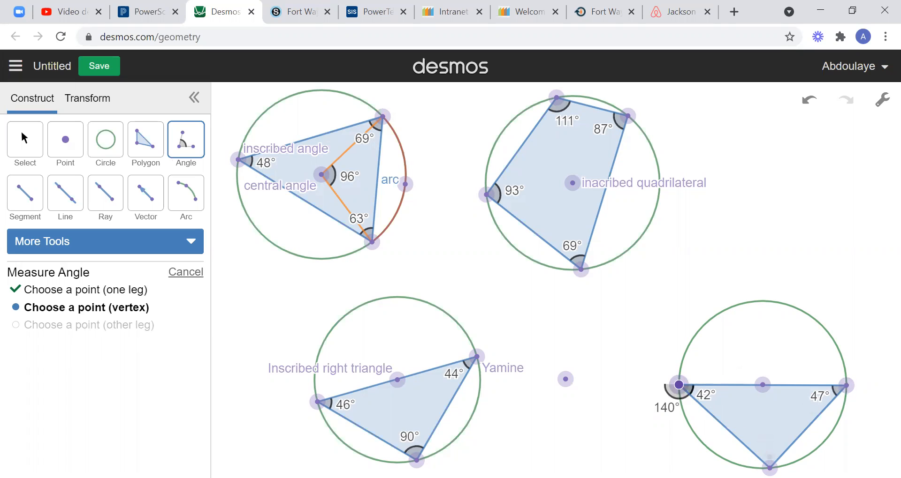
left_click(770, 468)
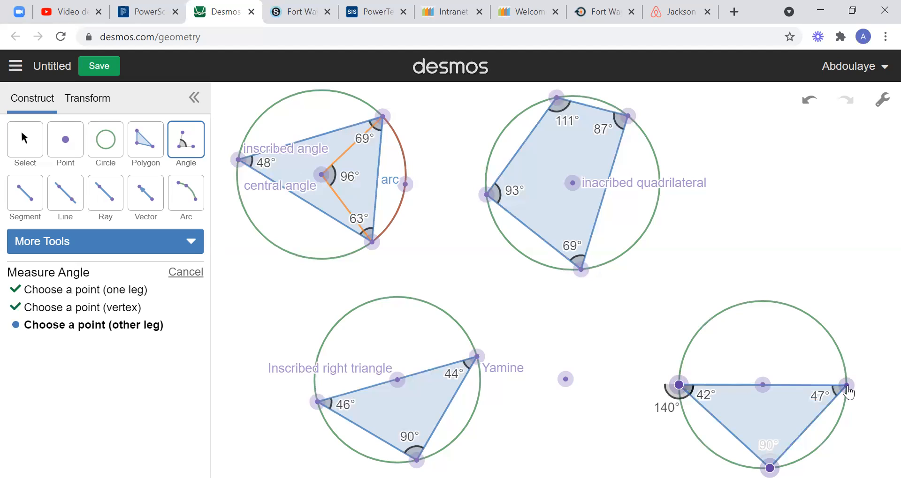
left_click(847, 387)
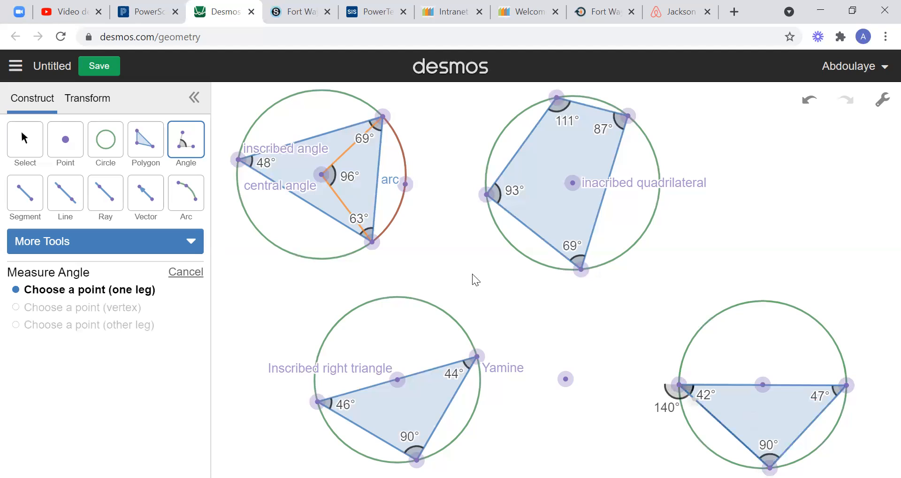
Try to delete the extra outer angle at the left vertex of the fourth circle's triangle, and undo the deletion.
left_click(33, 148)
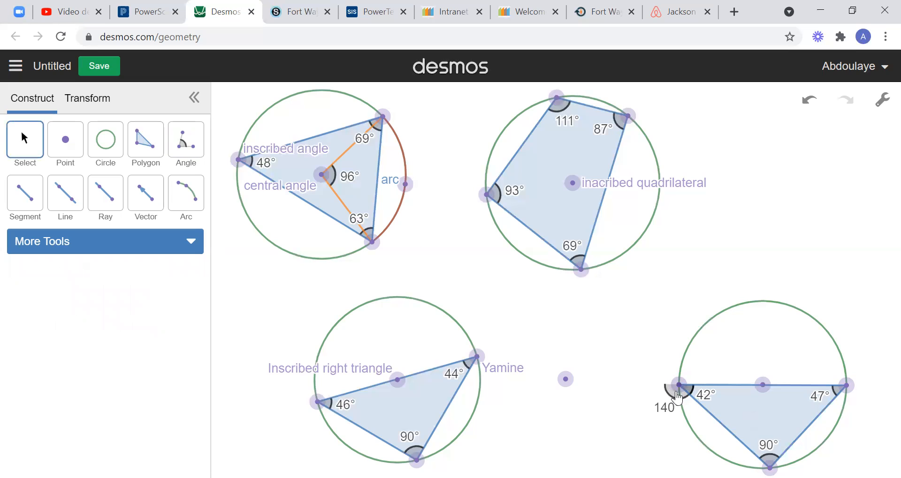
left_click(677, 395)
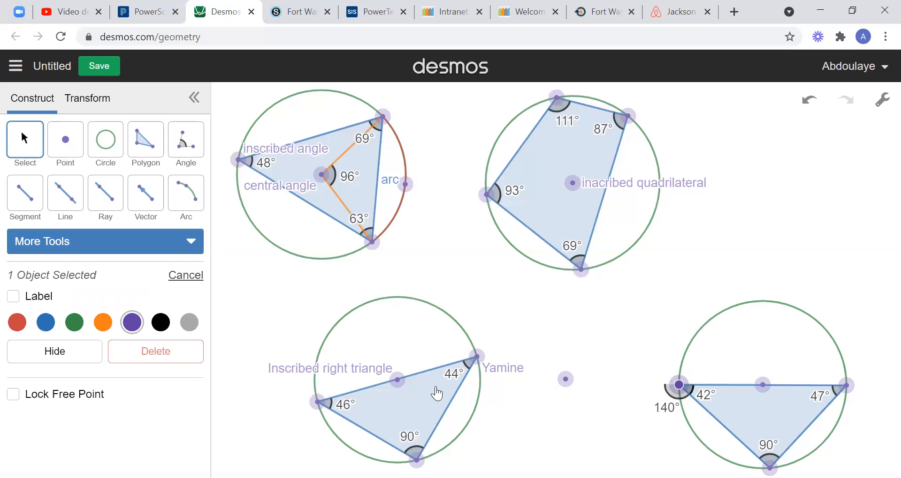
left_click(155, 352)
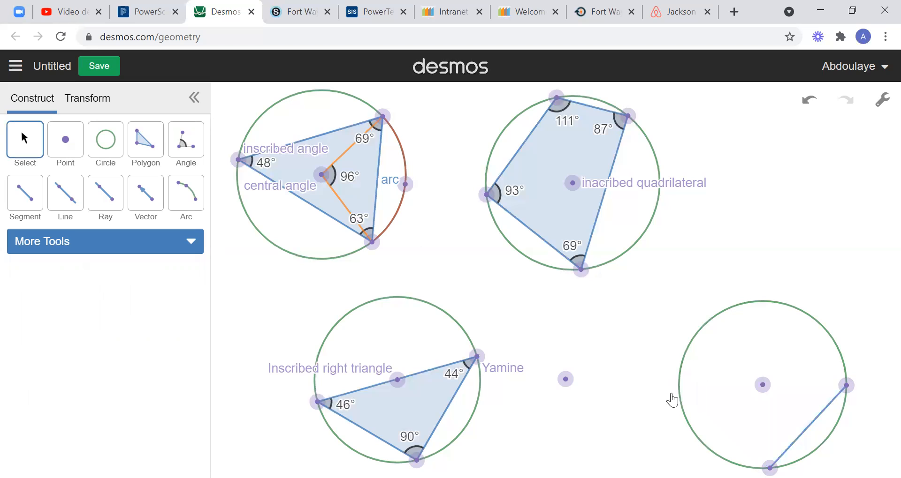
key("ctrl+z")
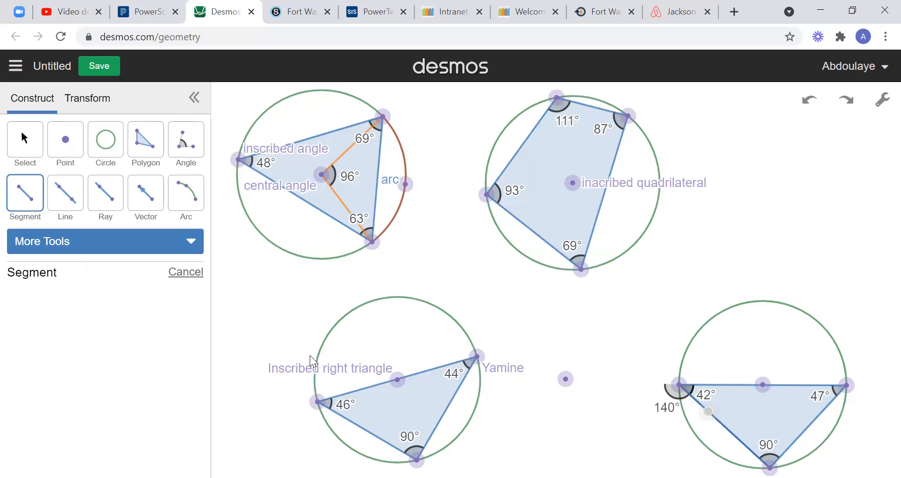
Colour all three sides of the fourth circle's inscribed triangle orange.
left_click(22, 157)
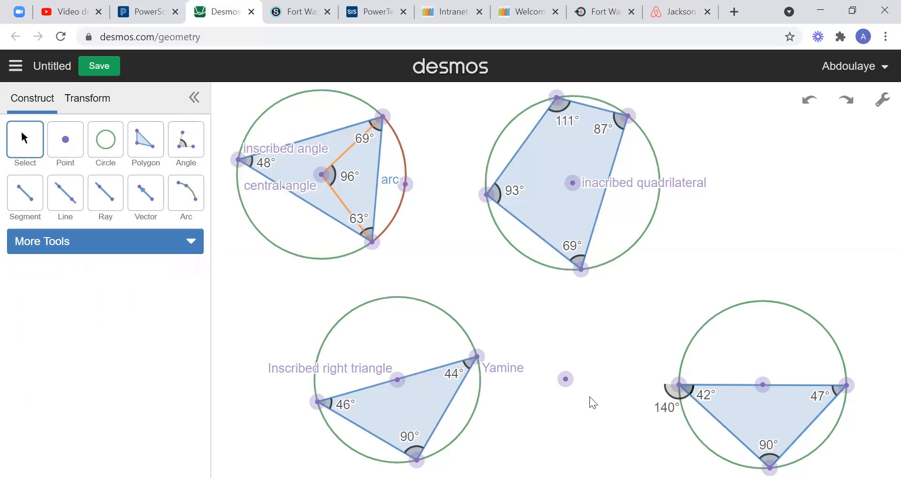
left_click(718, 424)
left_click(102, 328)
left_click(748, 392)
left_click(104, 328)
left_click(804, 441)
left_click(101, 329)
left_click(565, 379)
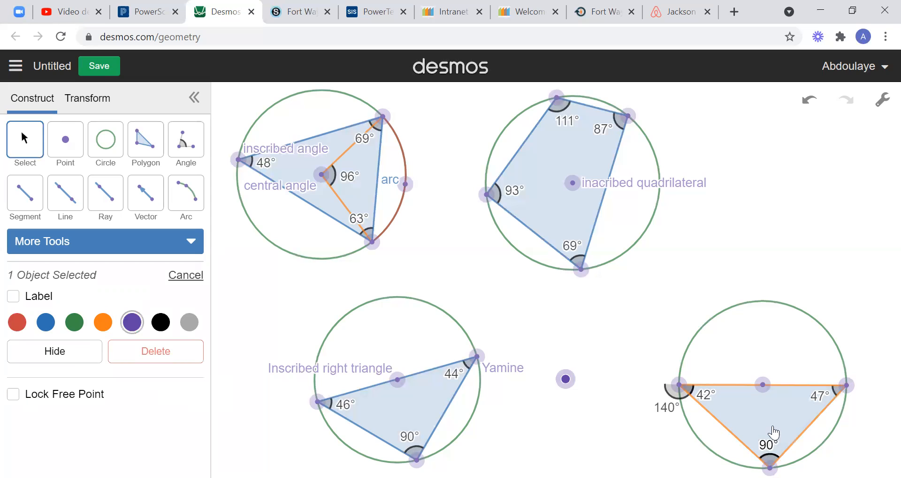
Label the side passing through the fourth circle's centre "diameter".
left_click(785, 389)
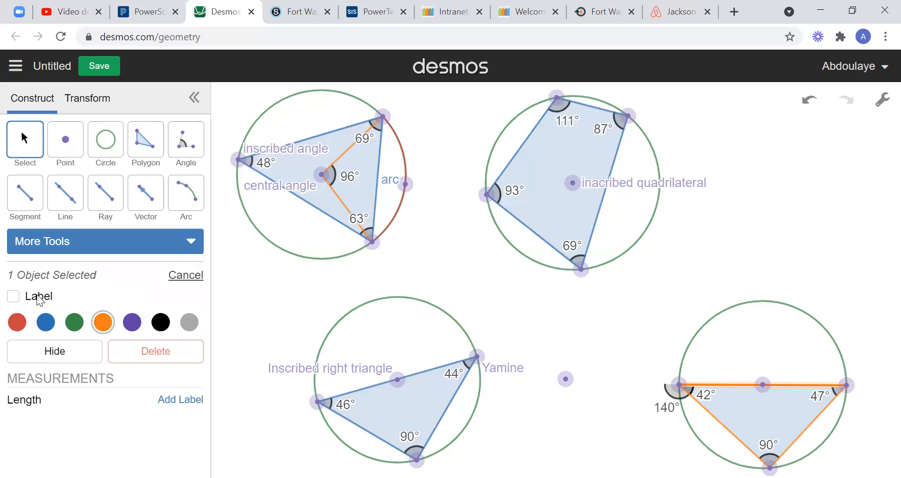
left_click(13, 297)
left_click(98, 295)
key("BackSpace")
key("BackSpace")
key("BackSpace")
key("BackSpace")
key("BackSpace")
key("BackSpace")
key("BackSpace")
key("BackSpace")
type("dima")
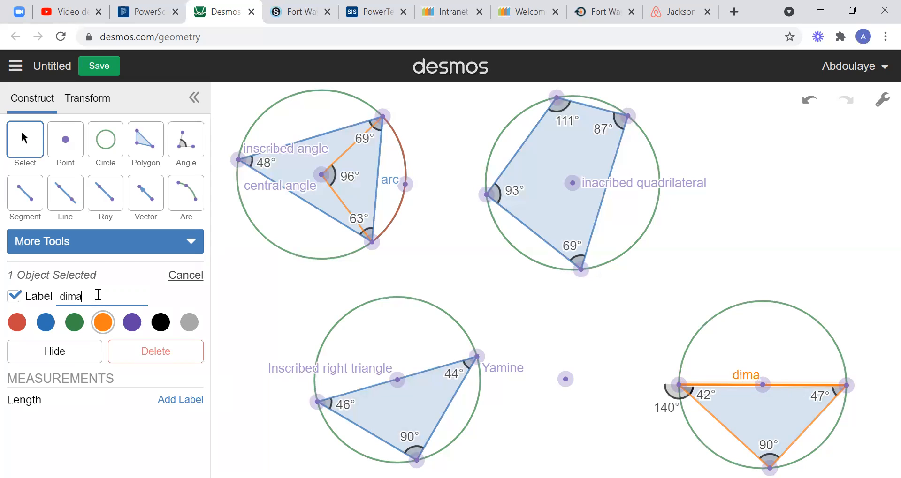
key("BackSpace")
key("BackSpace")
type("amt")
key("BackSpace")
type("eter")
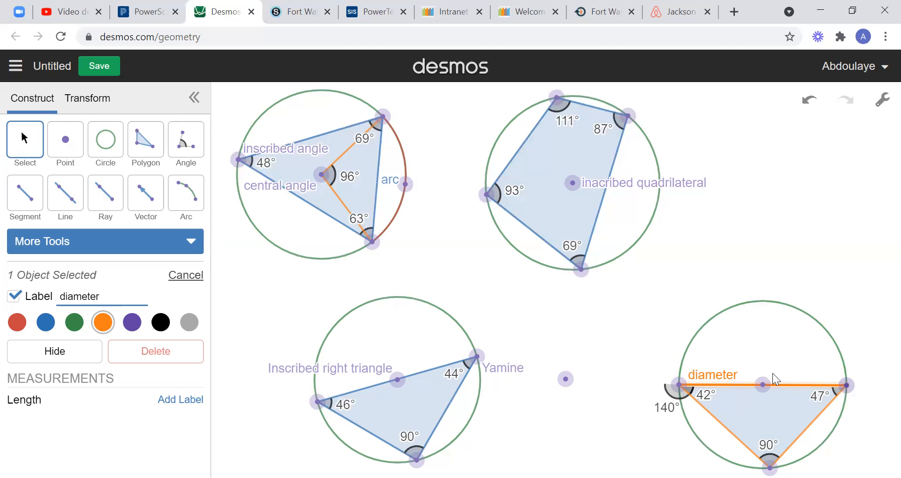
Label the right vertex of the fourth circle's triangle with the person's first name followed by "1st Period".
left_click(846, 386)
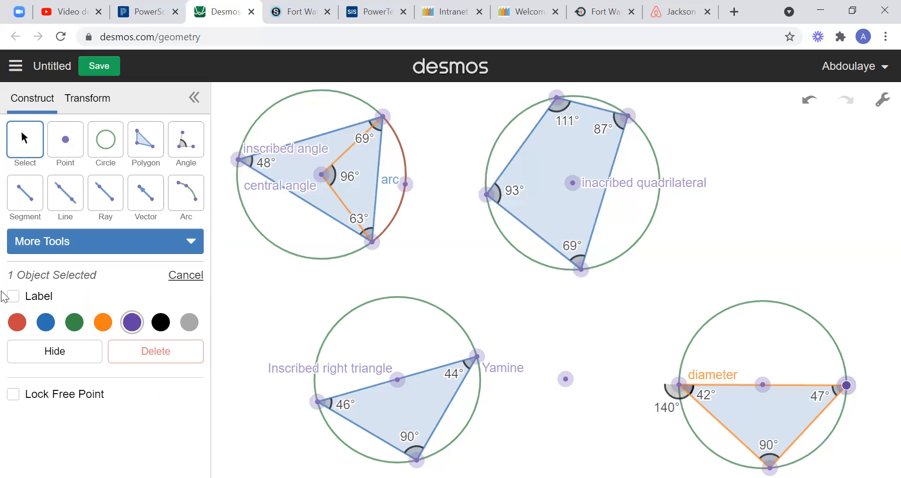
left_click(13, 297)
key("BackSpace")
type("yamins")
key("BackSpace")
type("e")
key("BackSpace")
key("BackSpace")
key("BackSpace")
key("BackSpace")
type("smine")
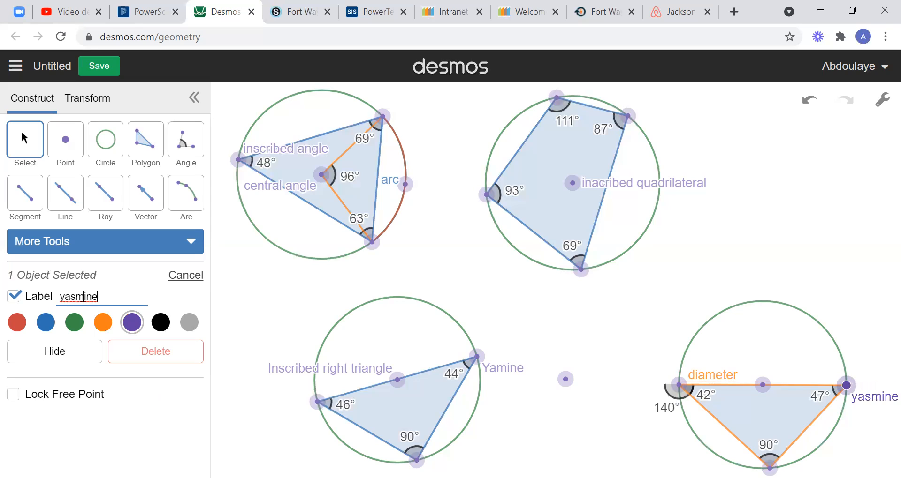
type(" B")
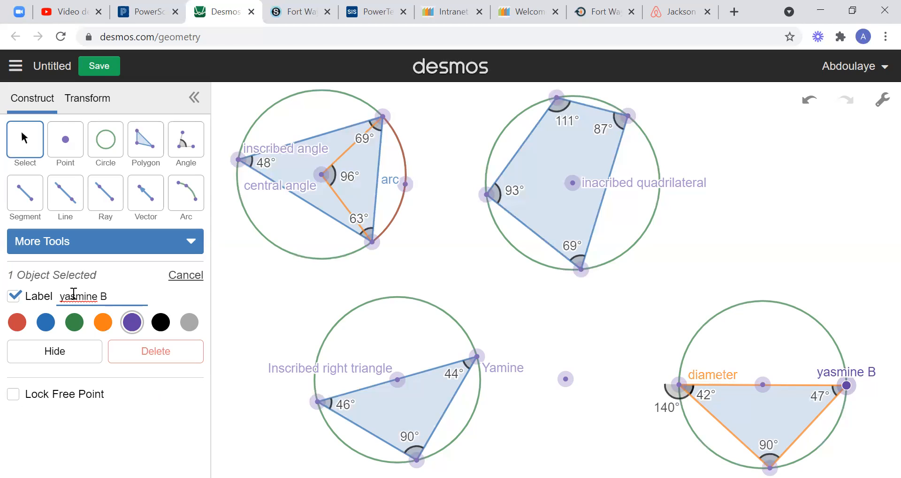
key("BackSpace")
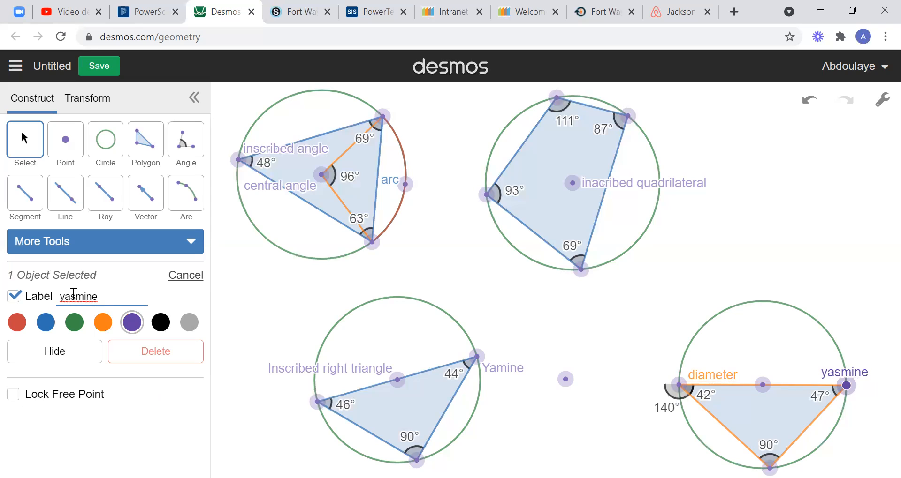
type("1st ")
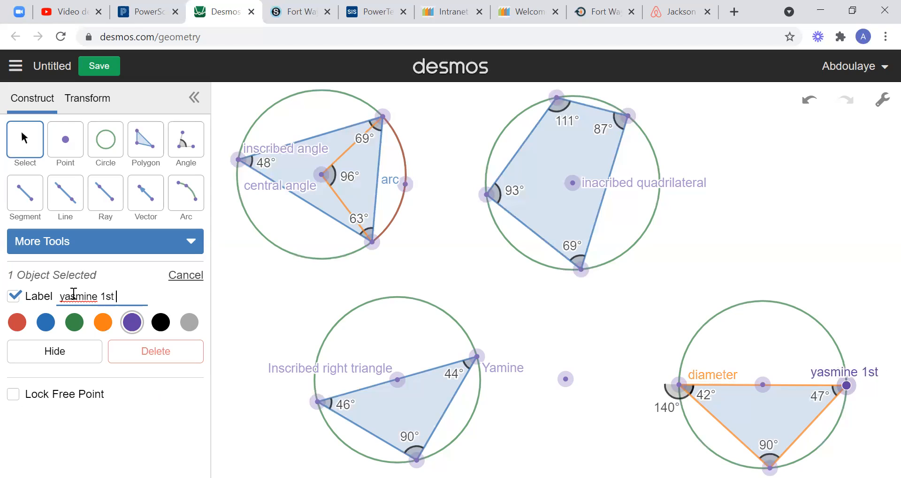
type("Period")
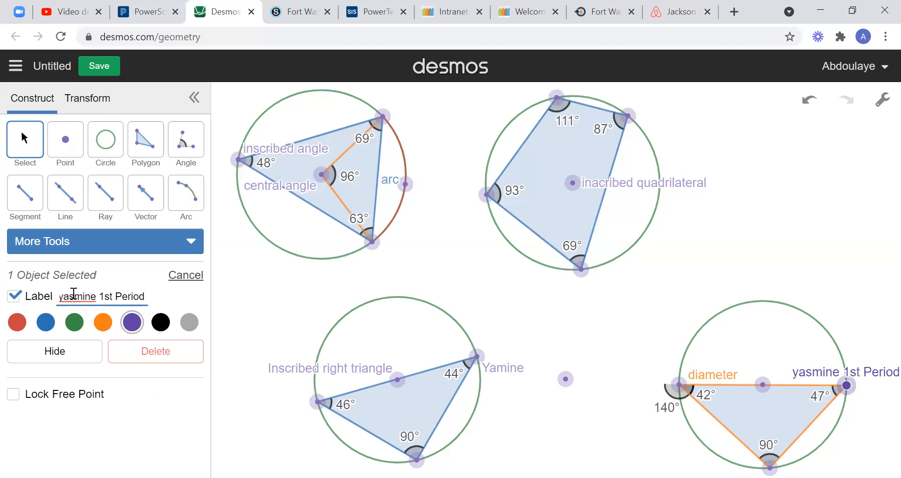